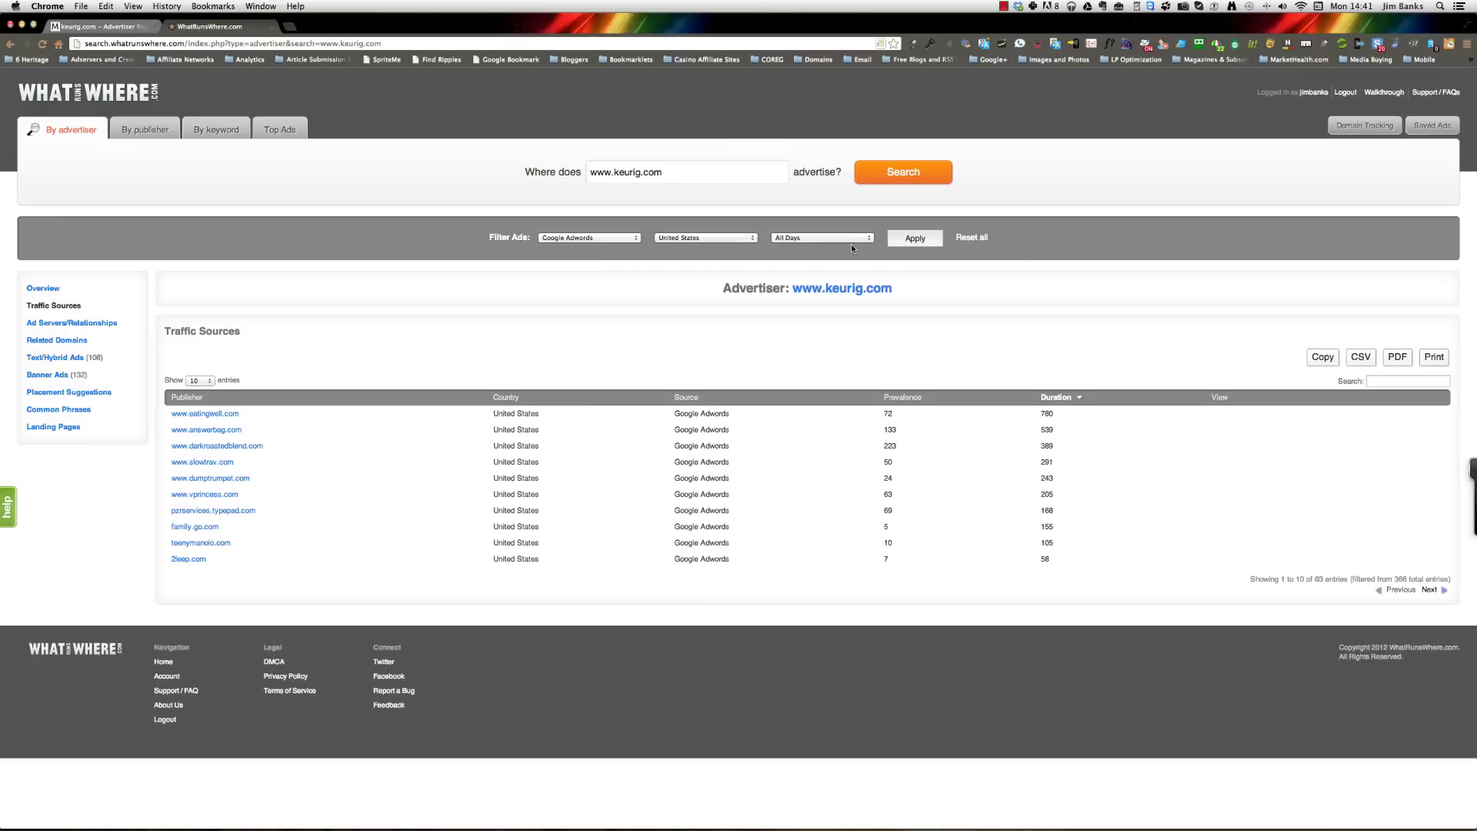
Switch to the MixRank advertiser report for keurig.com and review its text ads, display ads and traffic sources.
{"action": "left_click", "coordinate": [98, 26]}
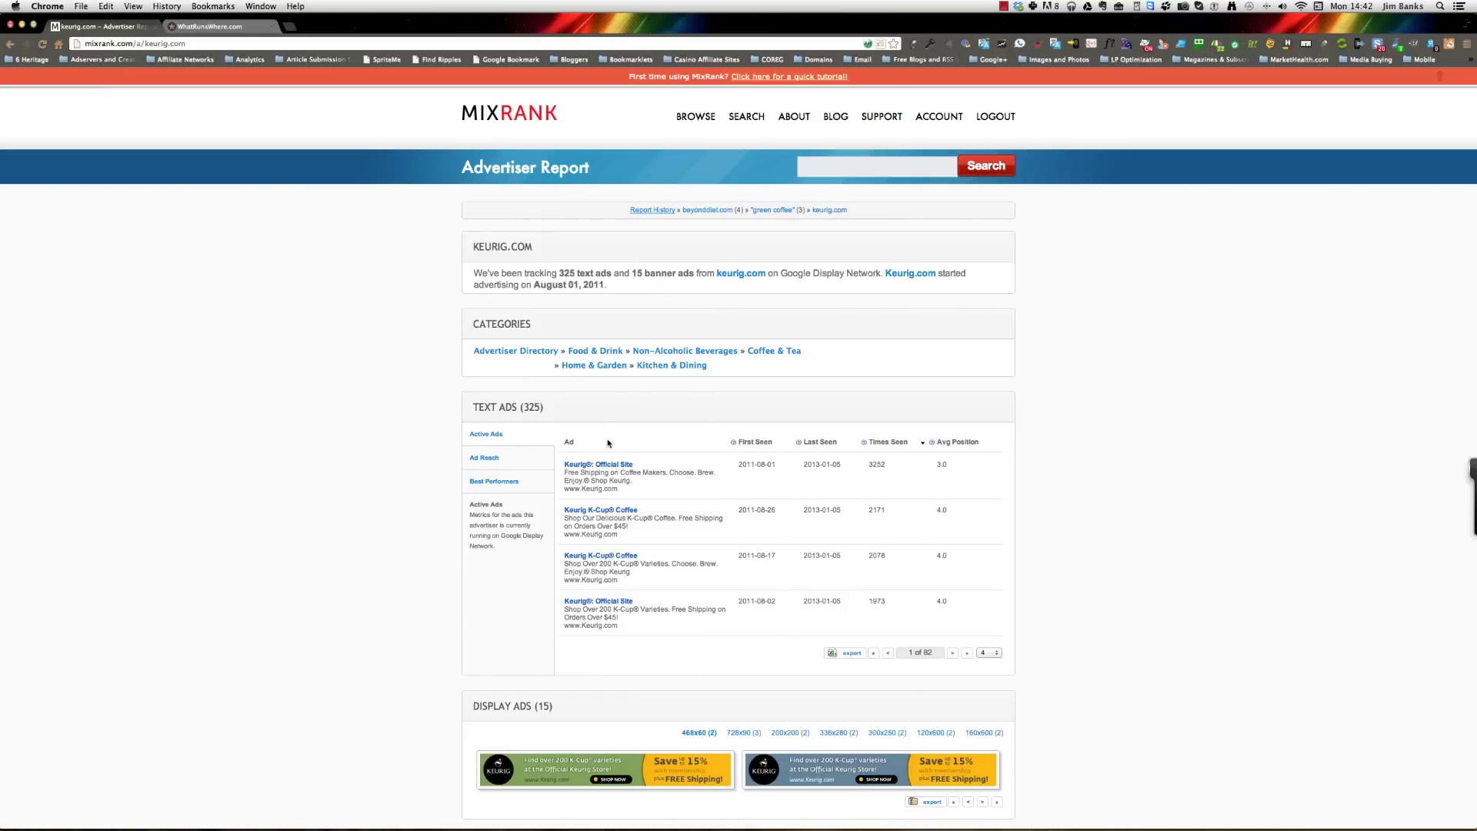
{"action": "scroll", "coordinate": [813, 438], "scroll_direction": "down", "scroll_amount": 3}
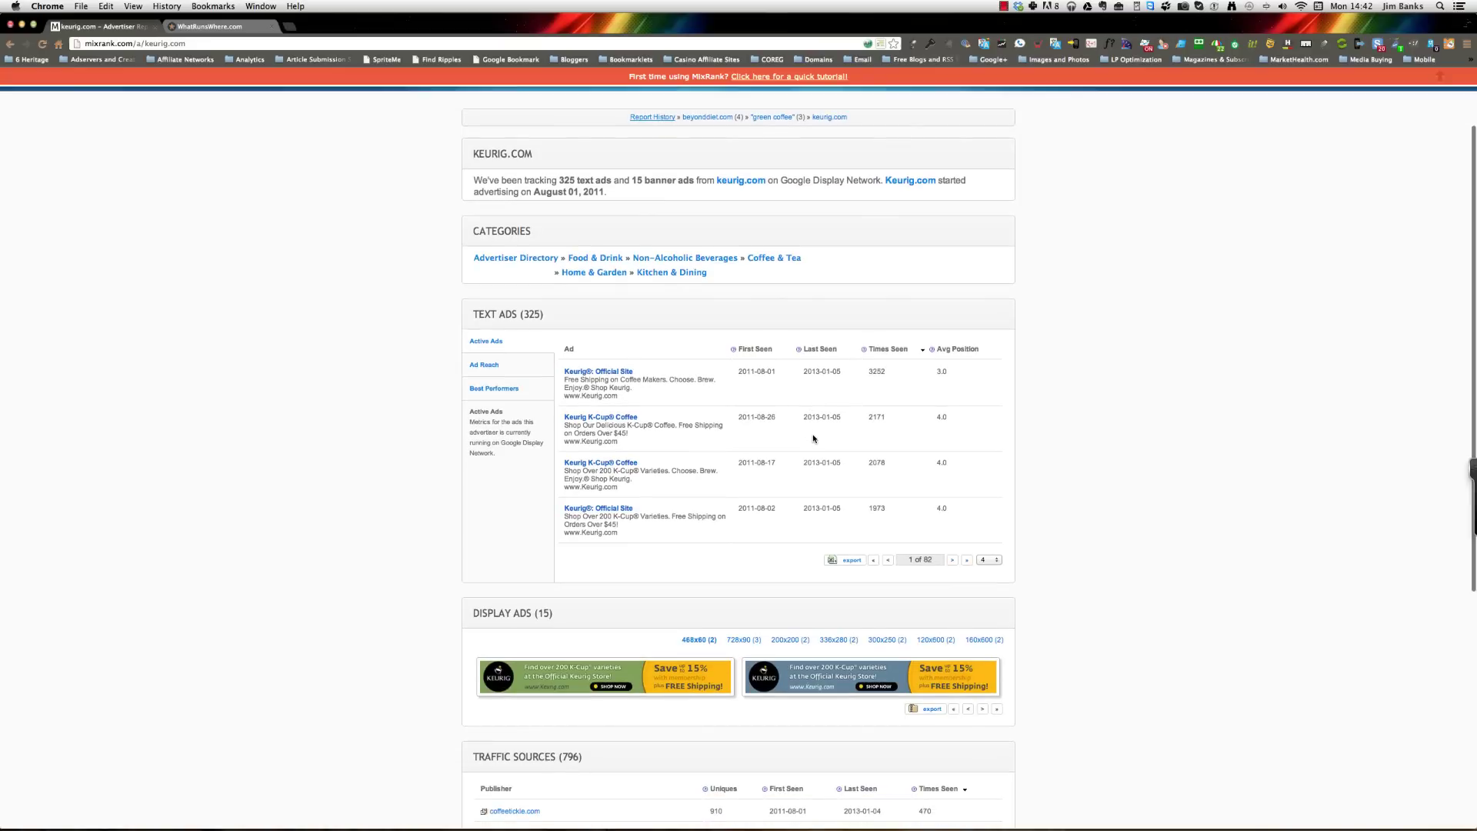
{"action": "scroll", "coordinate": [814, 438], "scroll_direction": "down", "scroll_amount": 2}
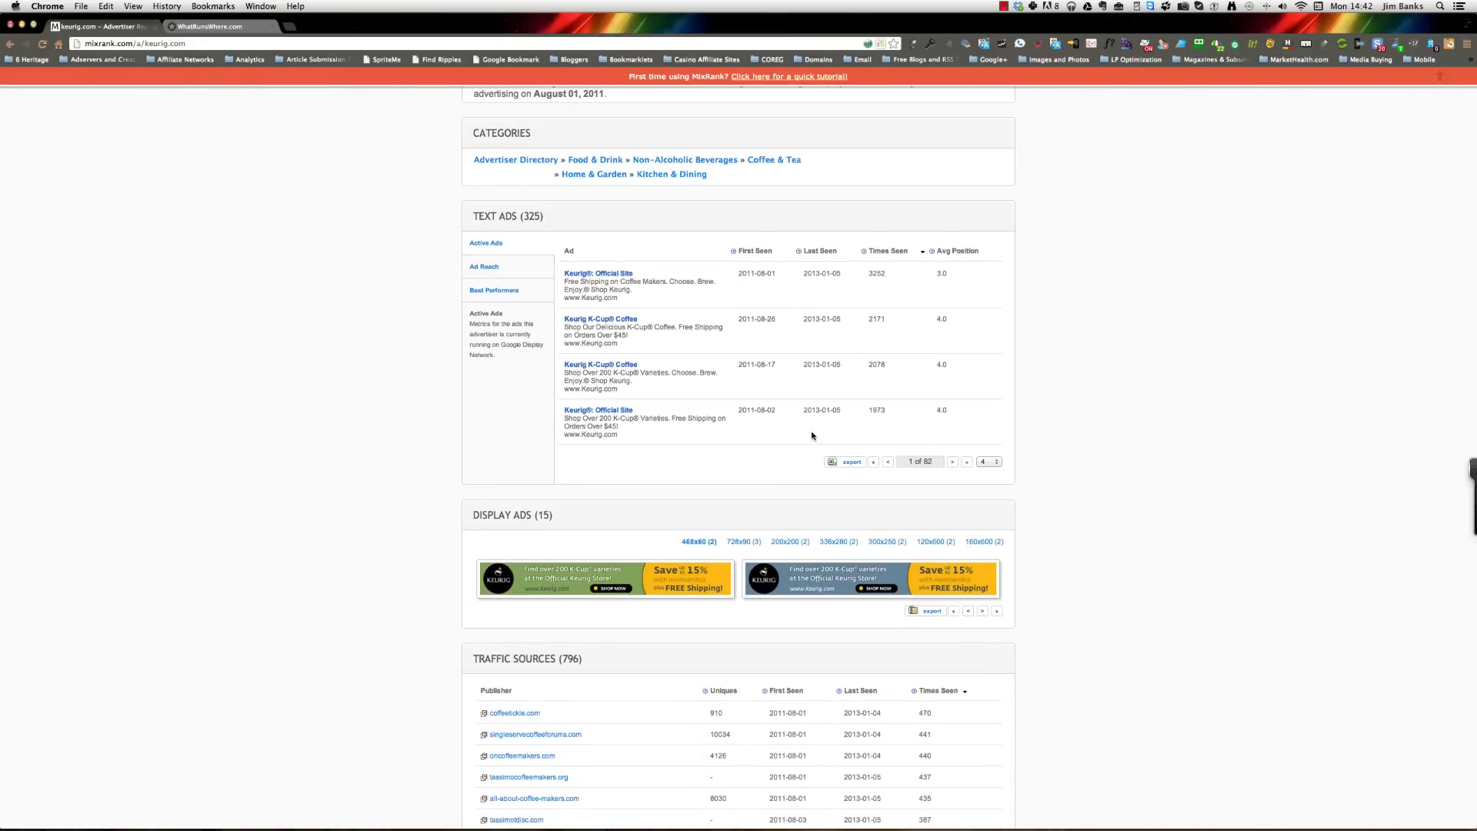
{"action": "scroll", "coordinate": [814, 439], "scroll_direction": "down", "scroll_amount": 7}
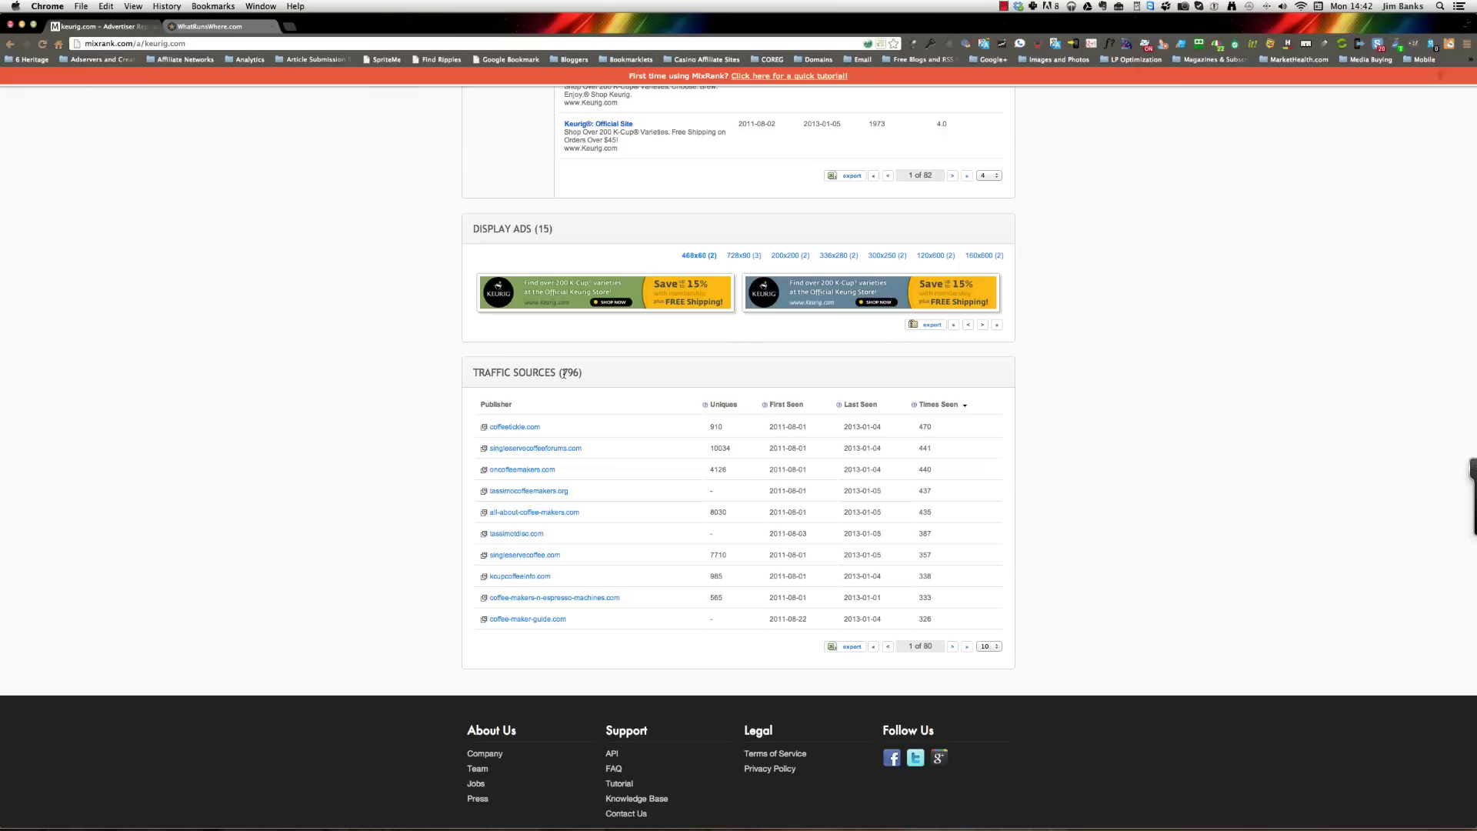
{"action": "left_click_drag", "start_coordinate": [564, 372], "coordinate": [579, 374]}
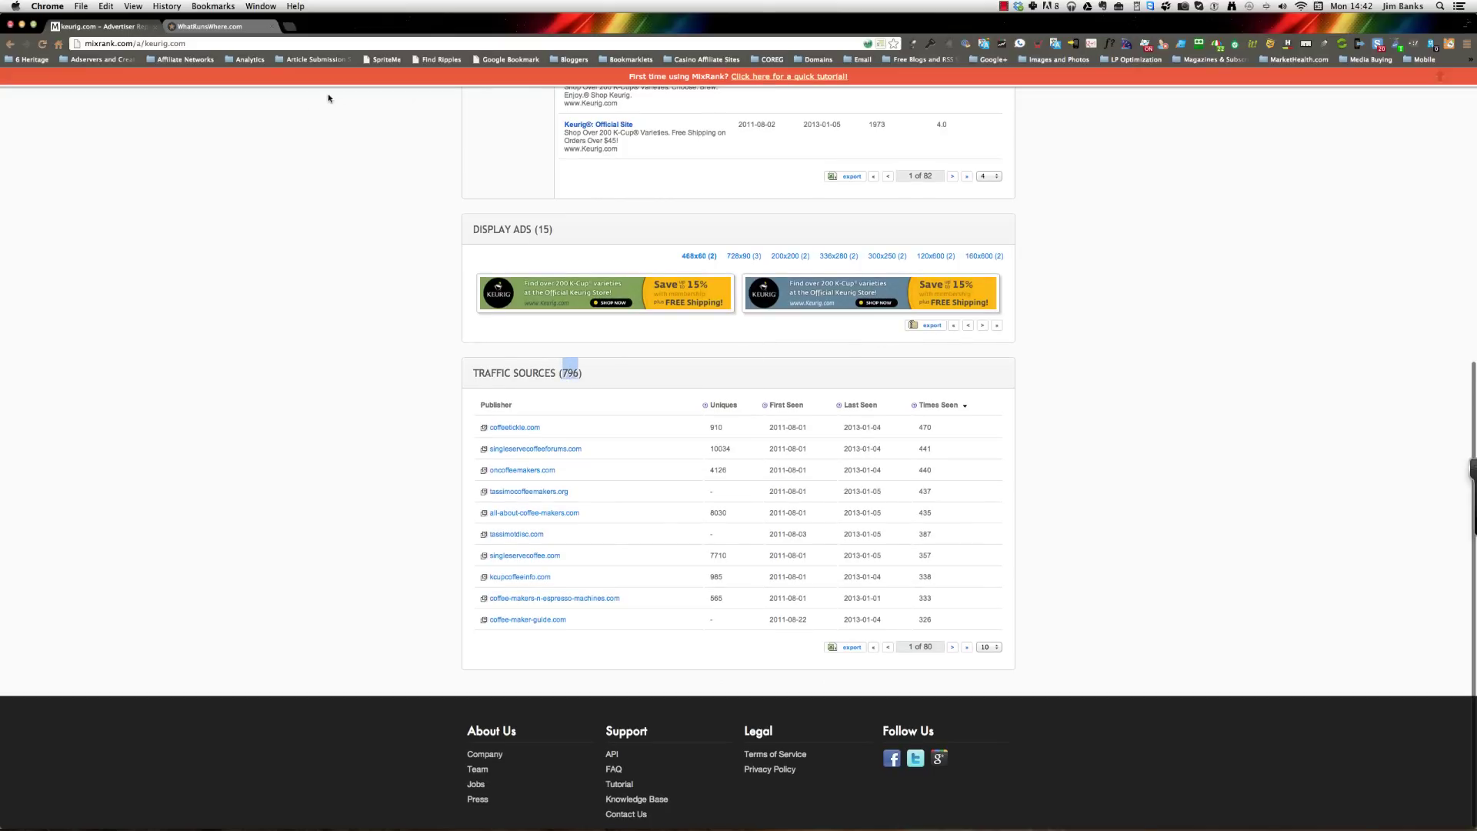
{"action": "left_click", "coordinate": [259, 179]}
{"action": "left_click", "coordinate": [216, 28]}
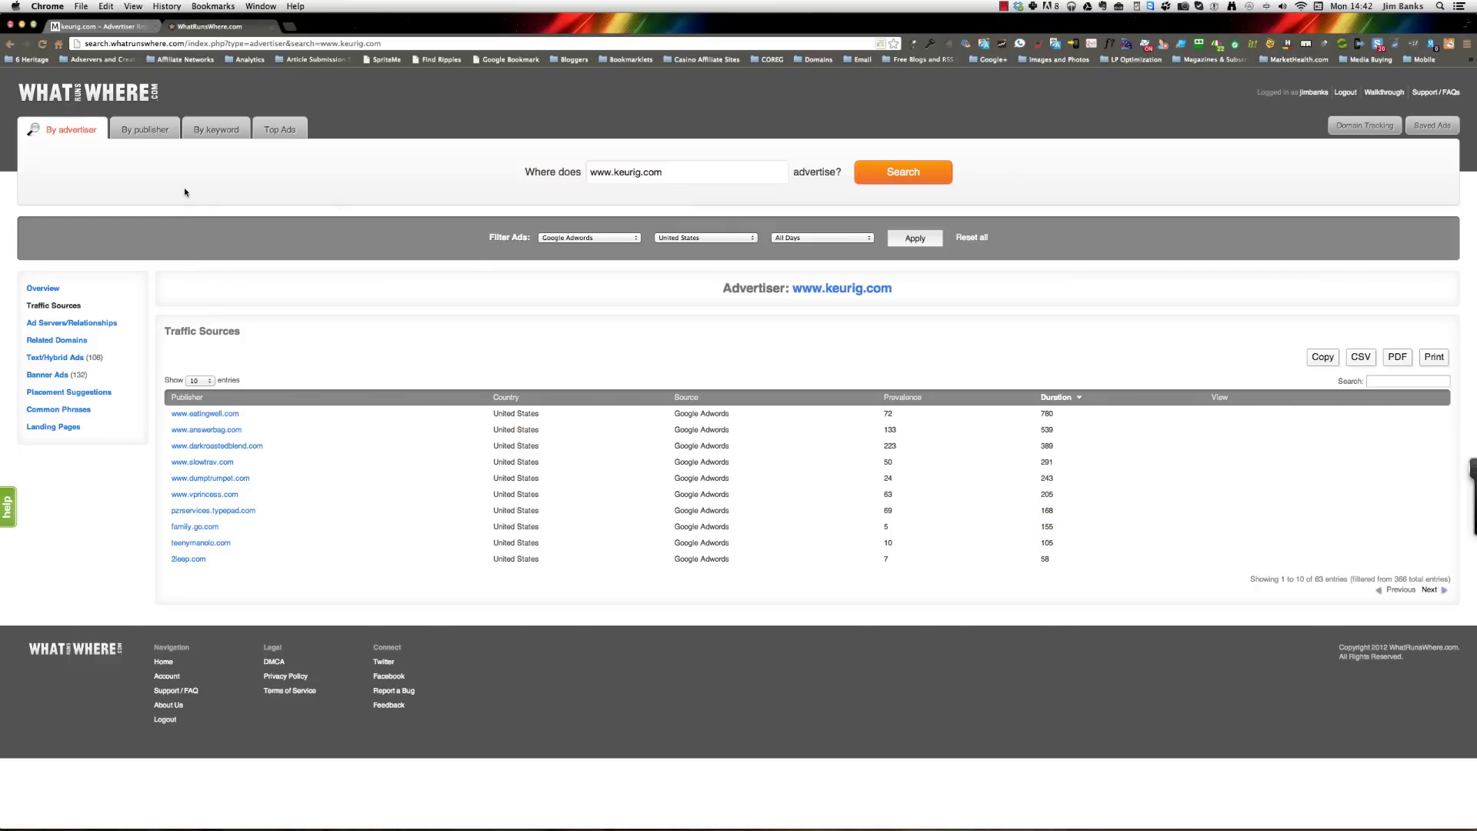
{"action": "left_click", "coordinate": [590, 238]}
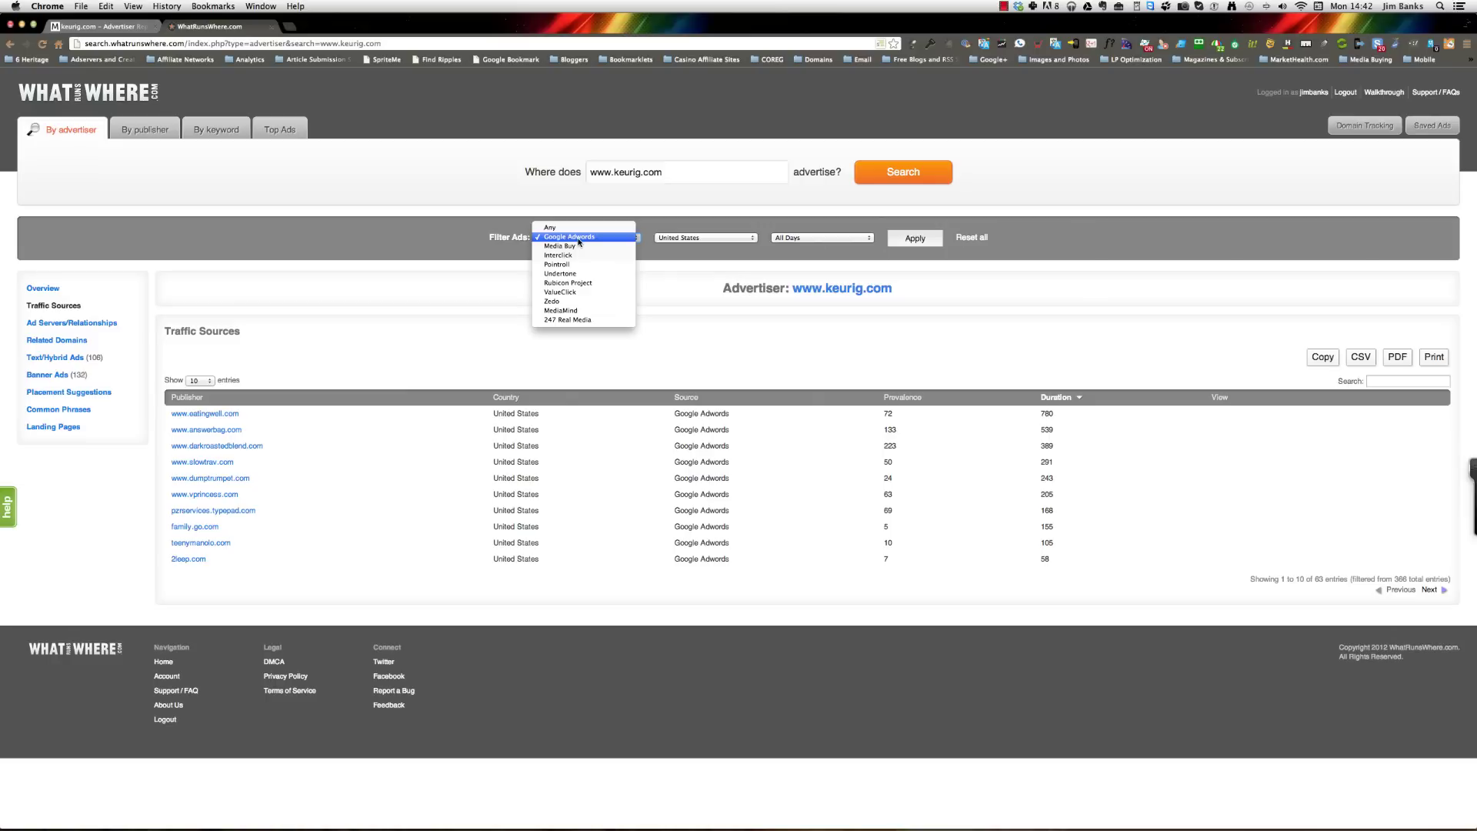
{"action": "left_click", "coordinate": [433, 298]}
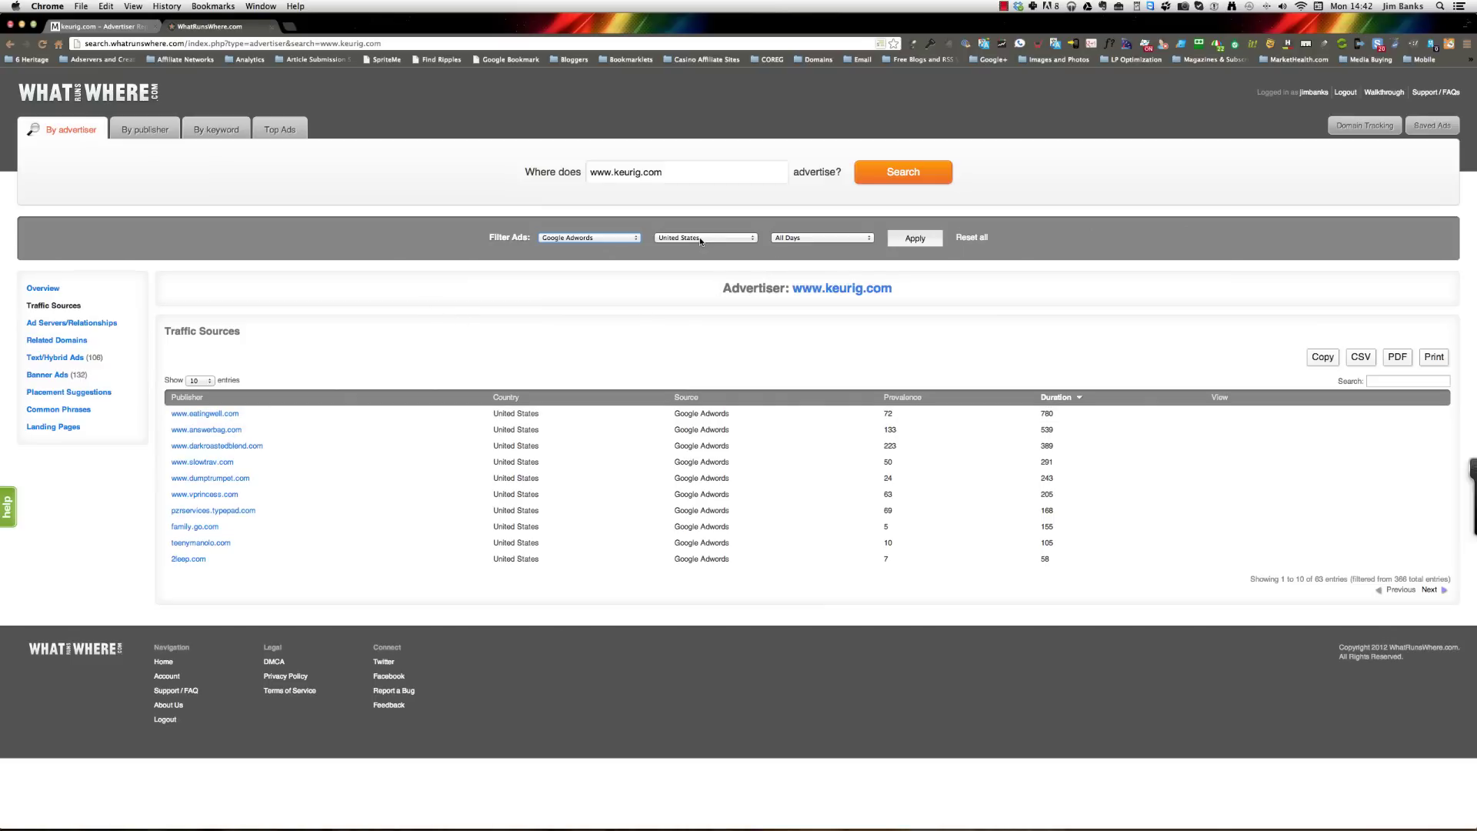
Go back to MixRank's keurig.com report and re-examine the text ads, display ads and publisher list.
{"action": "left_click", "coordinate": [91, 29]}
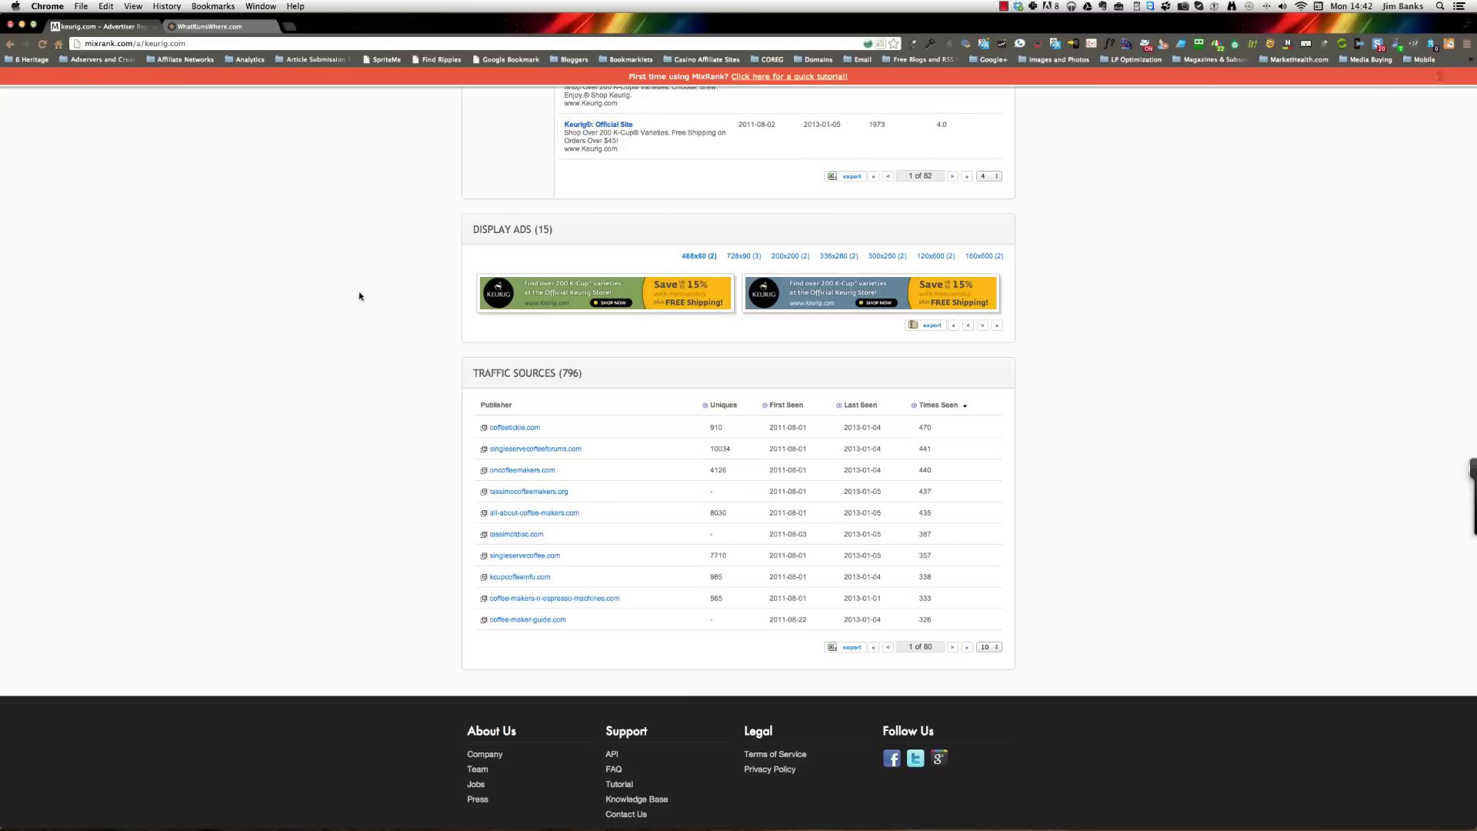
{"action": "scroll", "coordinate": [681, 500], "scroll_direction": "up", "scroll_amount": 10}
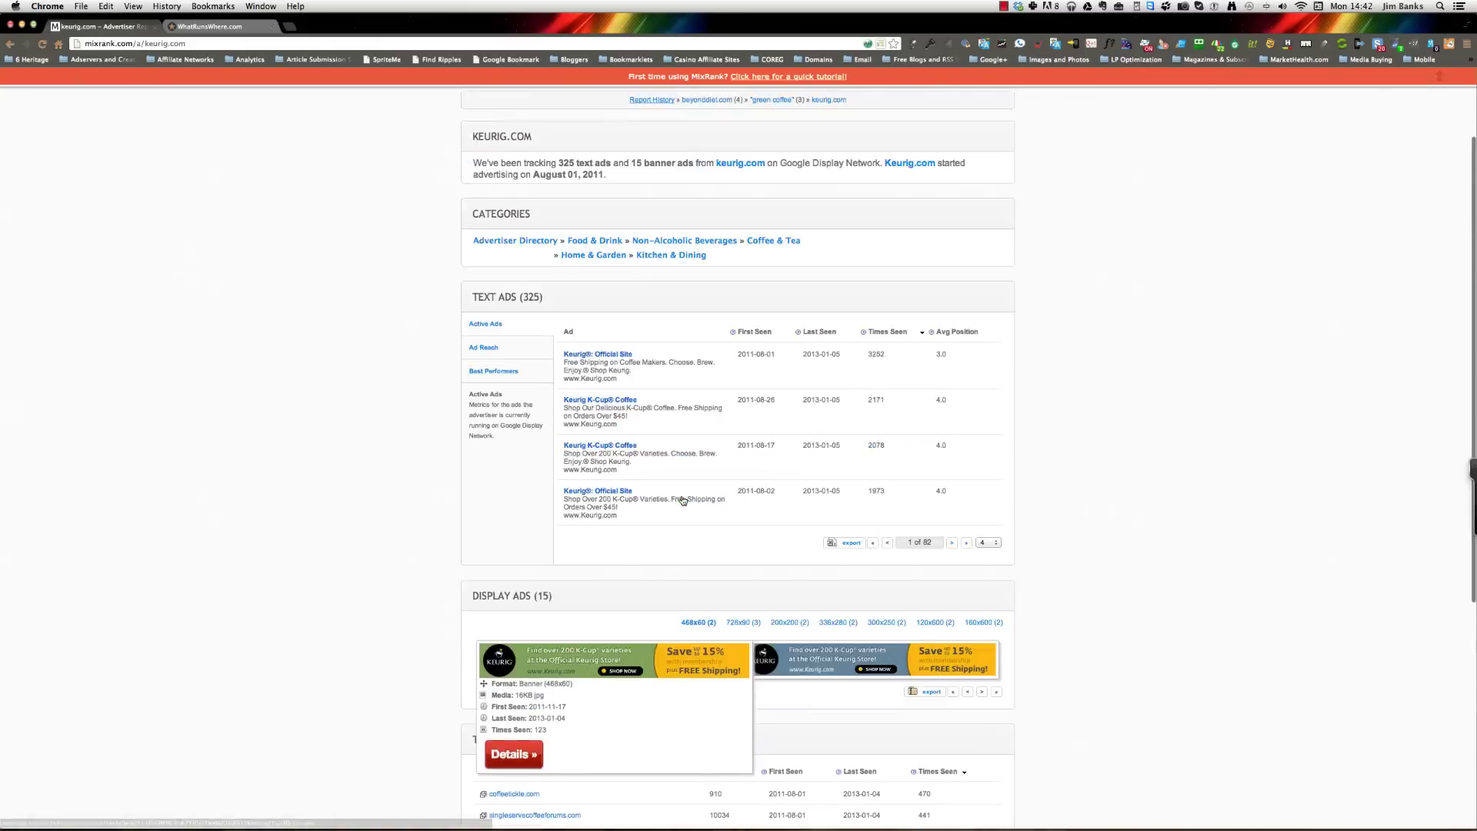
{"action": "scroll", "coordinate": [681, 500], "scroll_direction": "down", "scroll_amount": 10}
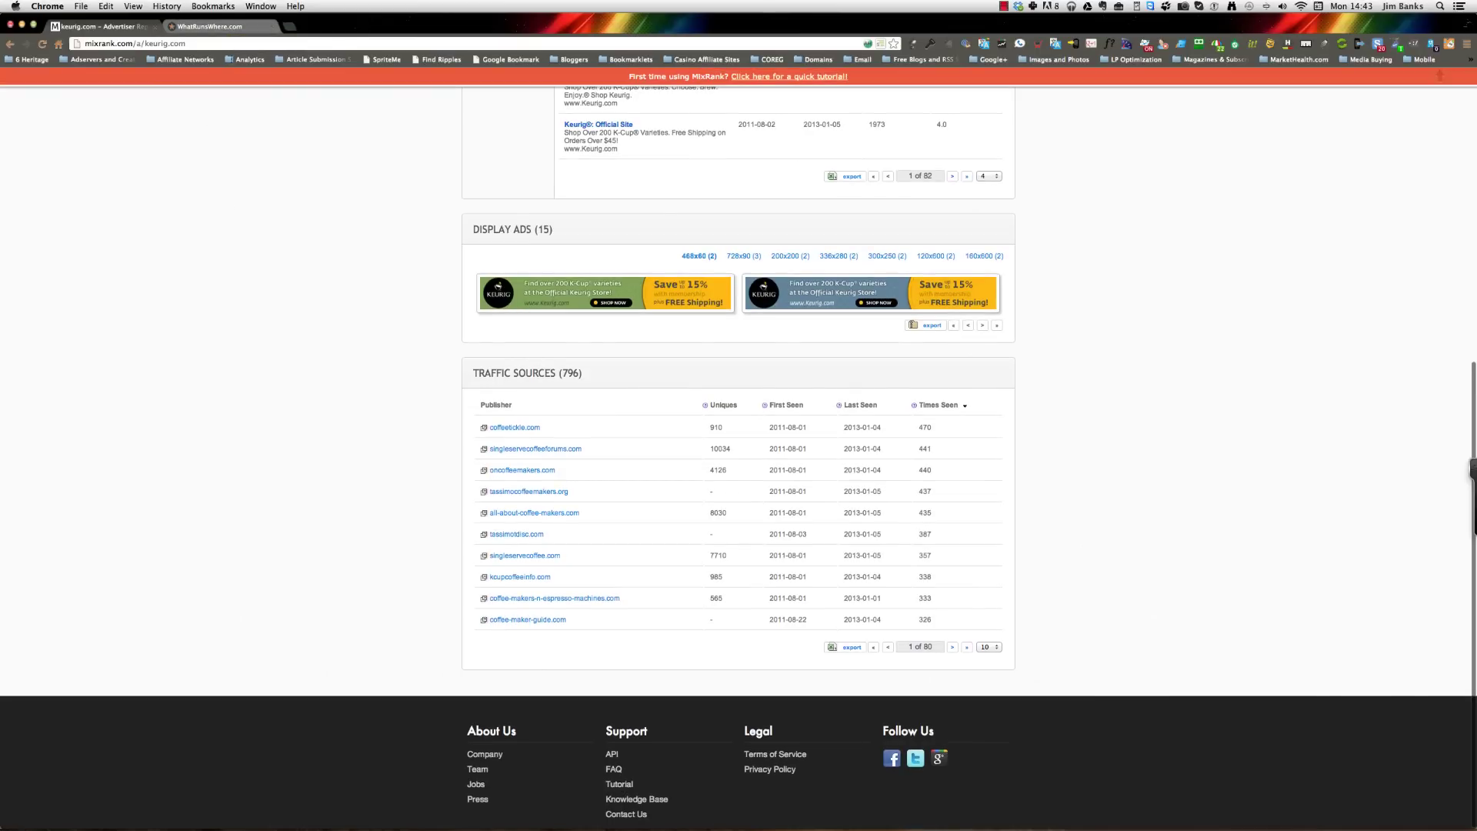
{"action": "left_click", "coordinate": [221, 28]}
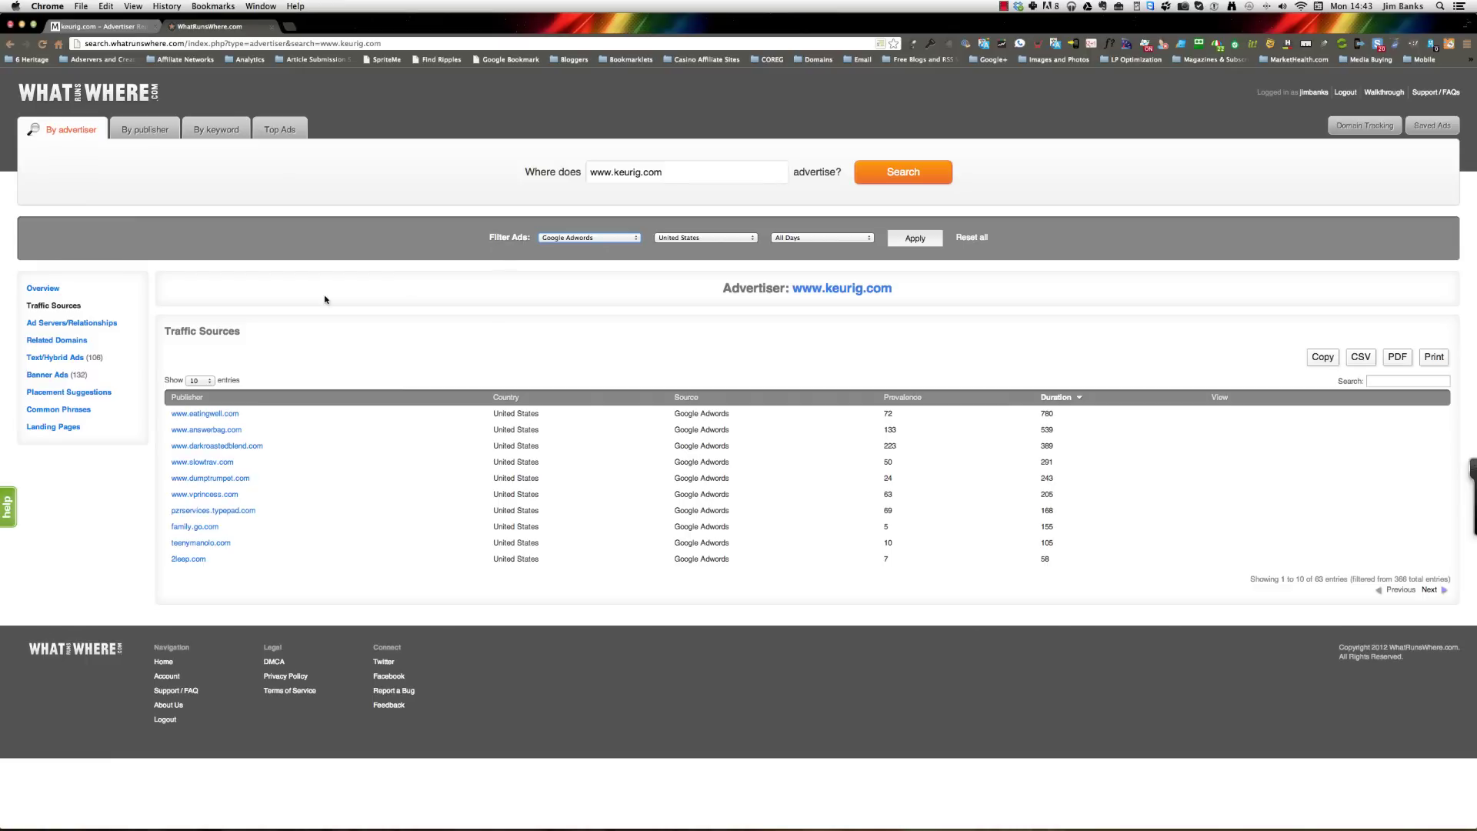
{"action": "left_click", "coordinate": [52, 376]}
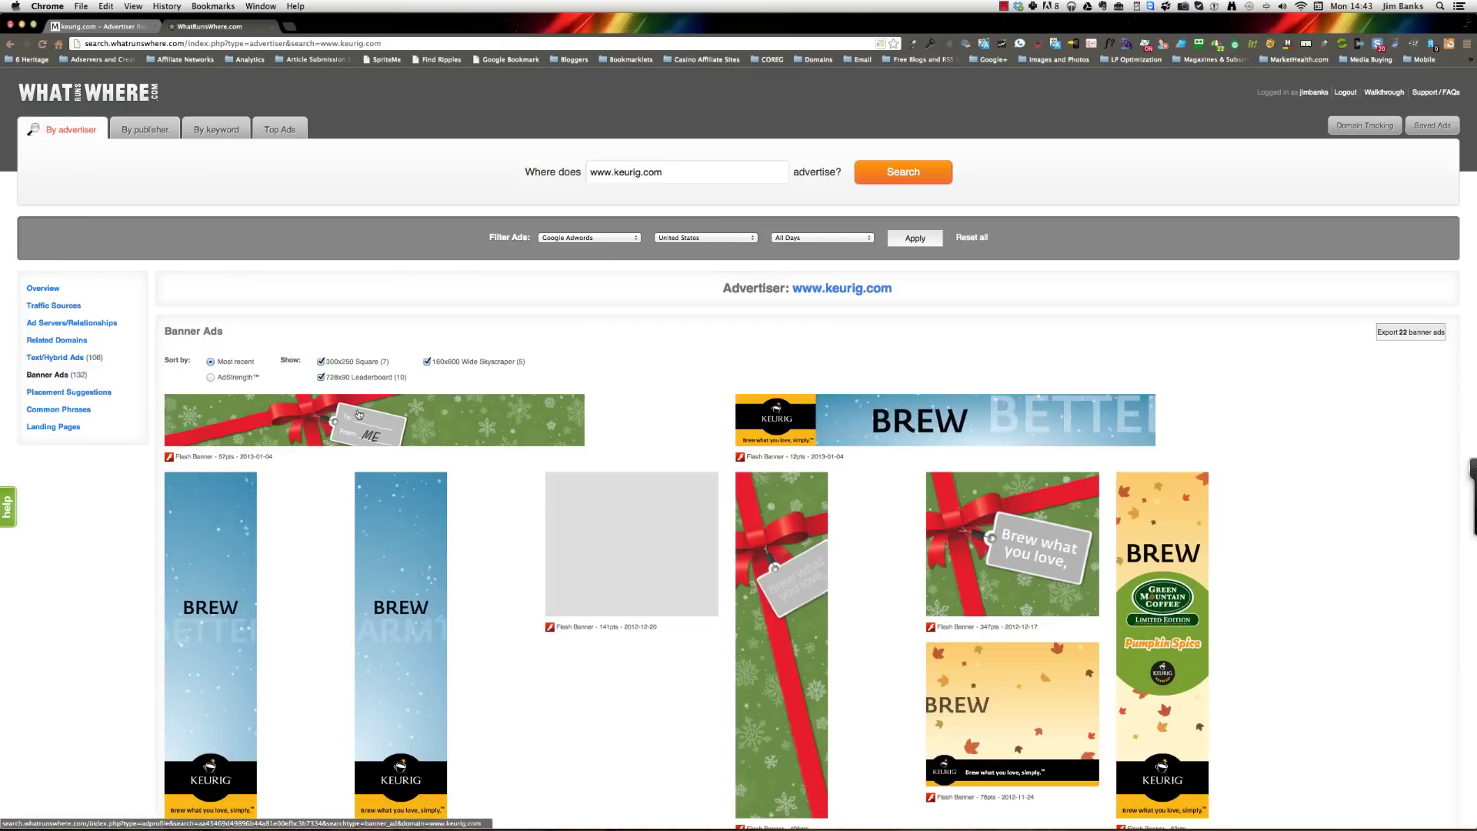
{"action": "left_click", "coordinate": [210, 378]}
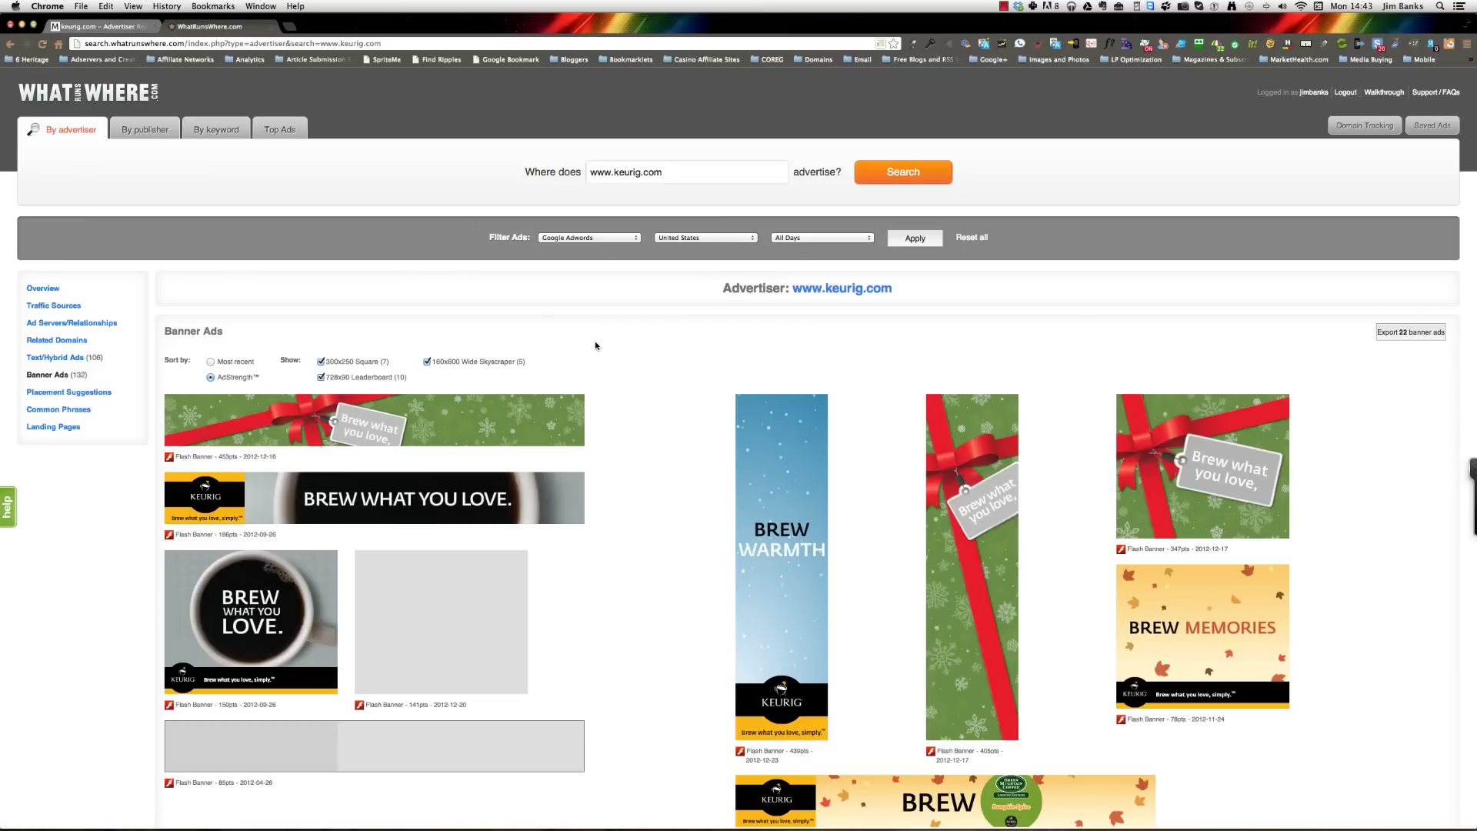
{"action": "scroll", "coordinate": [595, 346], "scroll_direction": "down", "scroll_amount": 3}
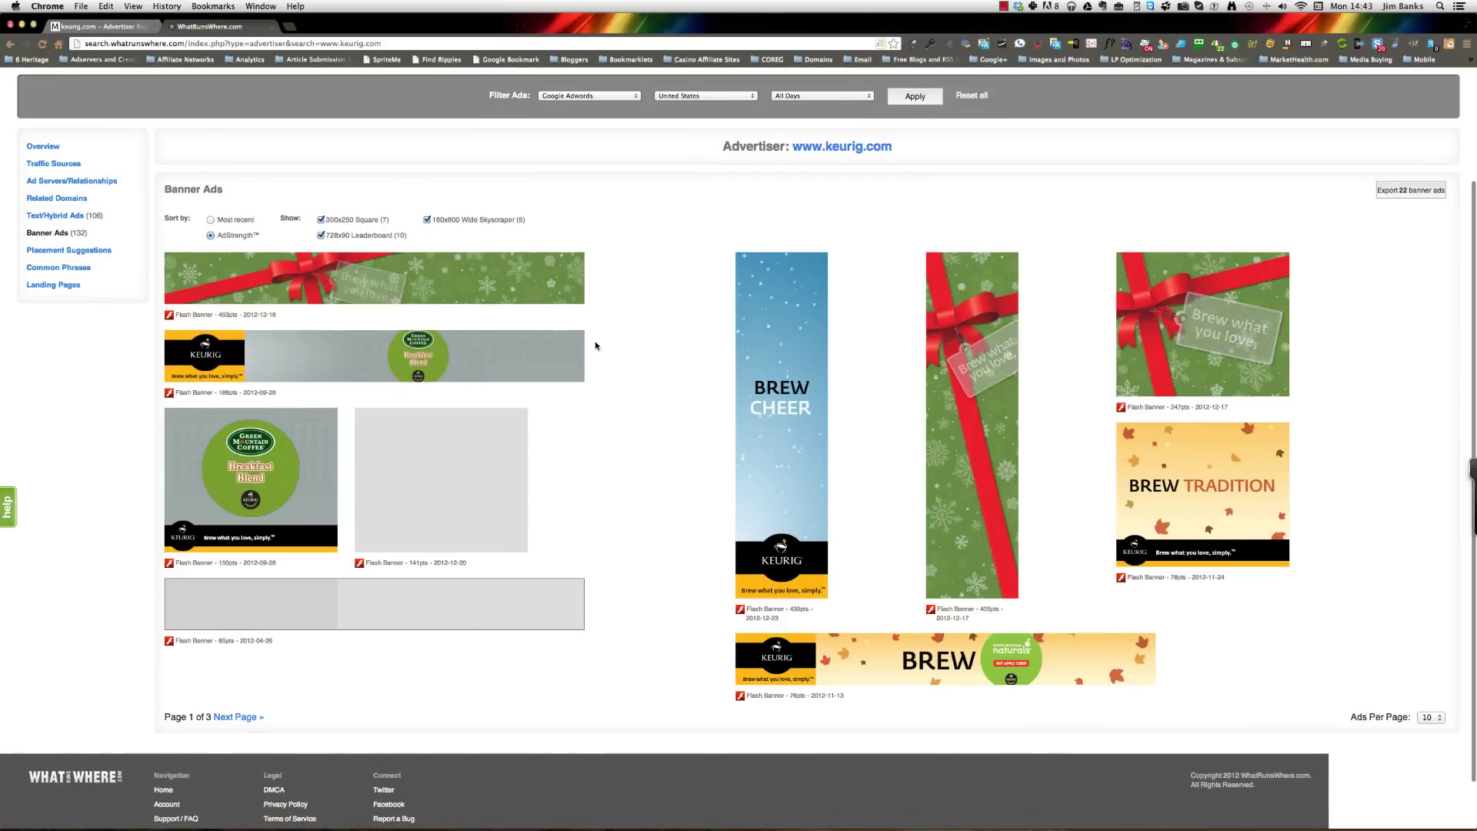
{"action": "scroll", "coordinate": [596, 346], "scroll_direction": "up", "scroll_amount": 1}
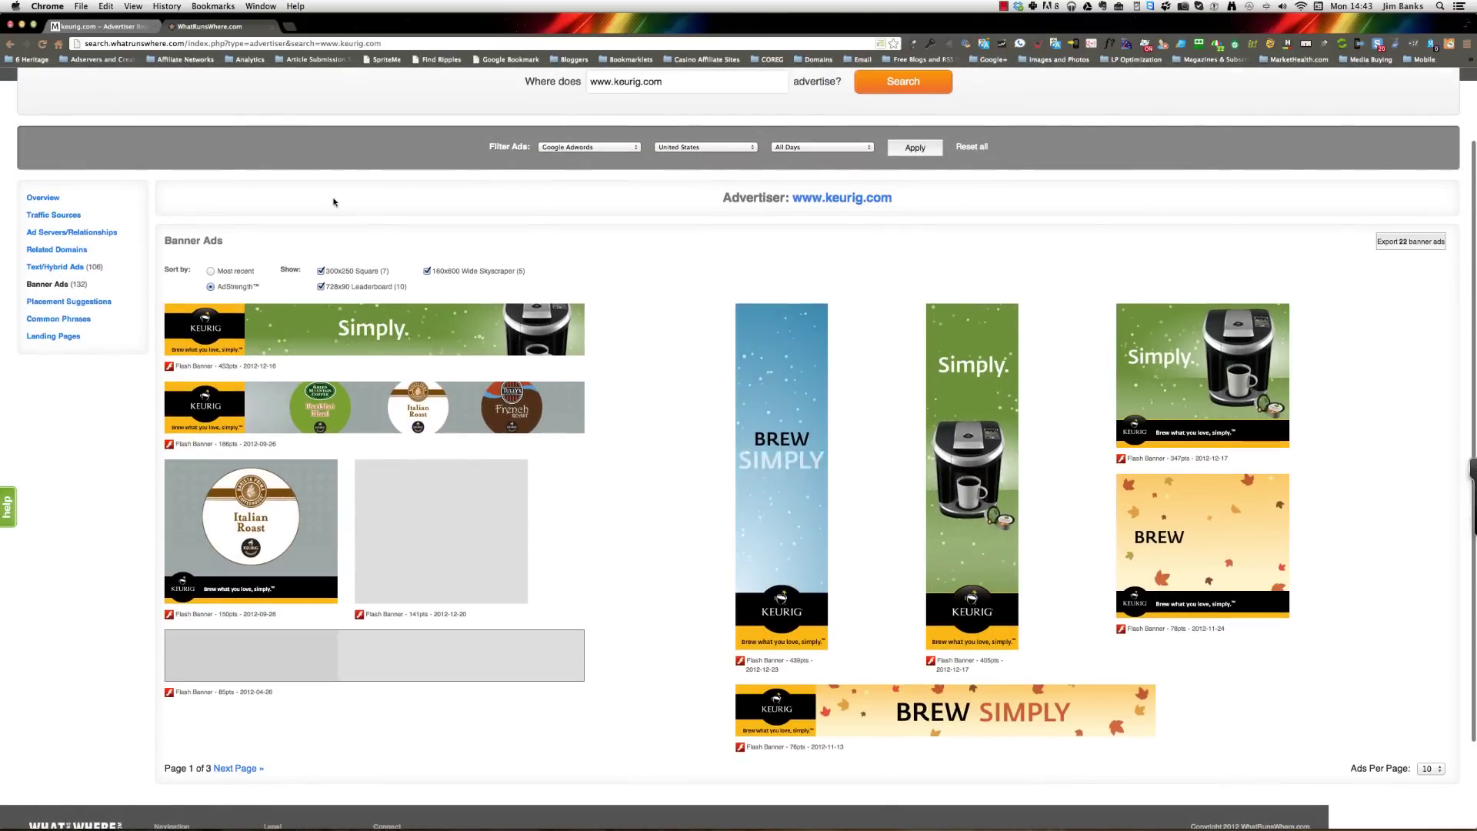
Compare WhatRunsWhere's banners with MixRank's keurig.com display ads, viewing MixRank's 728x90 and 200x200 sizes.
{"action": "left_click", "coordinate": [115, 30]}
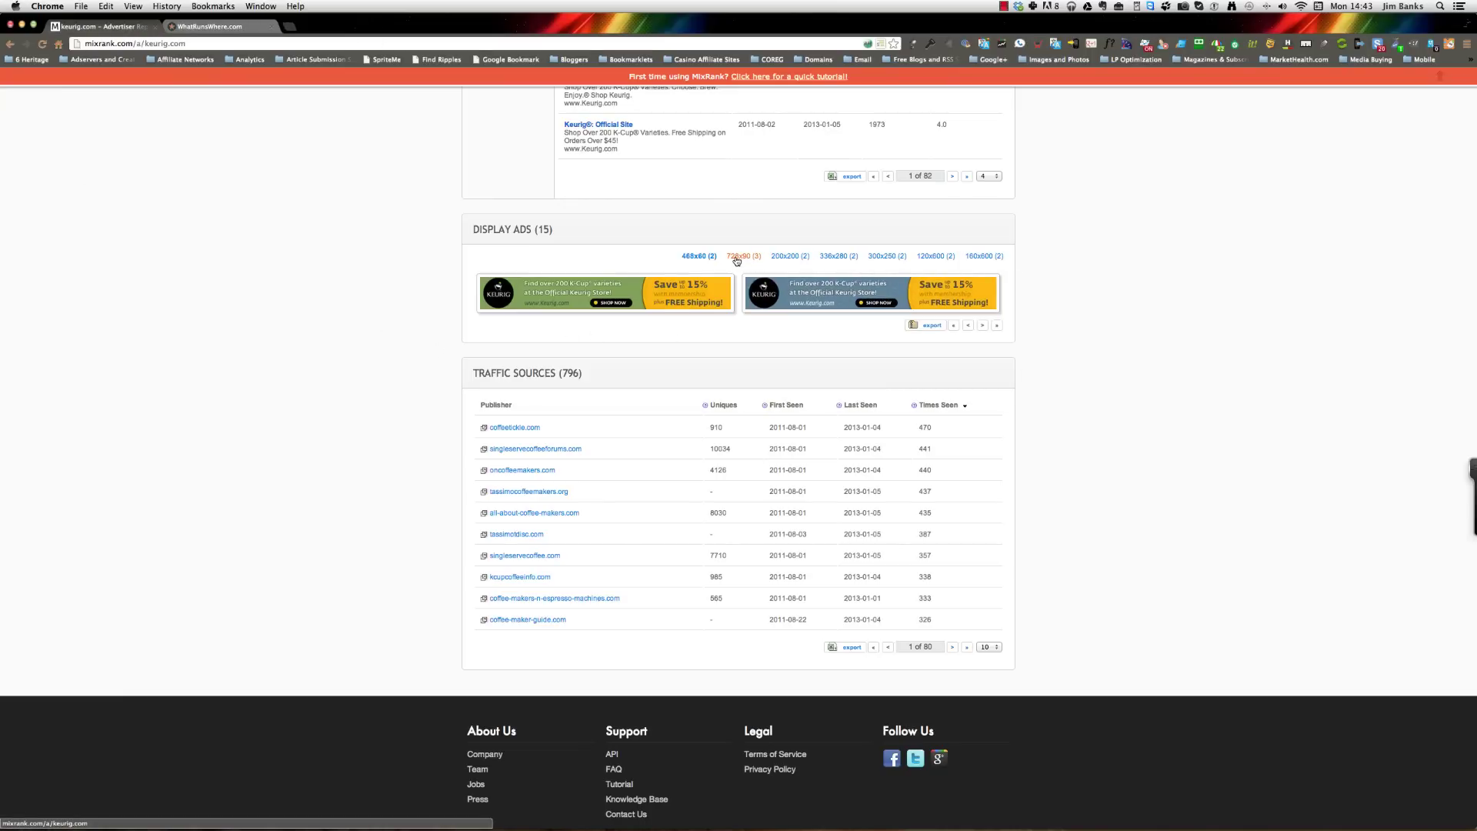
{"action": "left_click", "coordinate": [229, 29]}
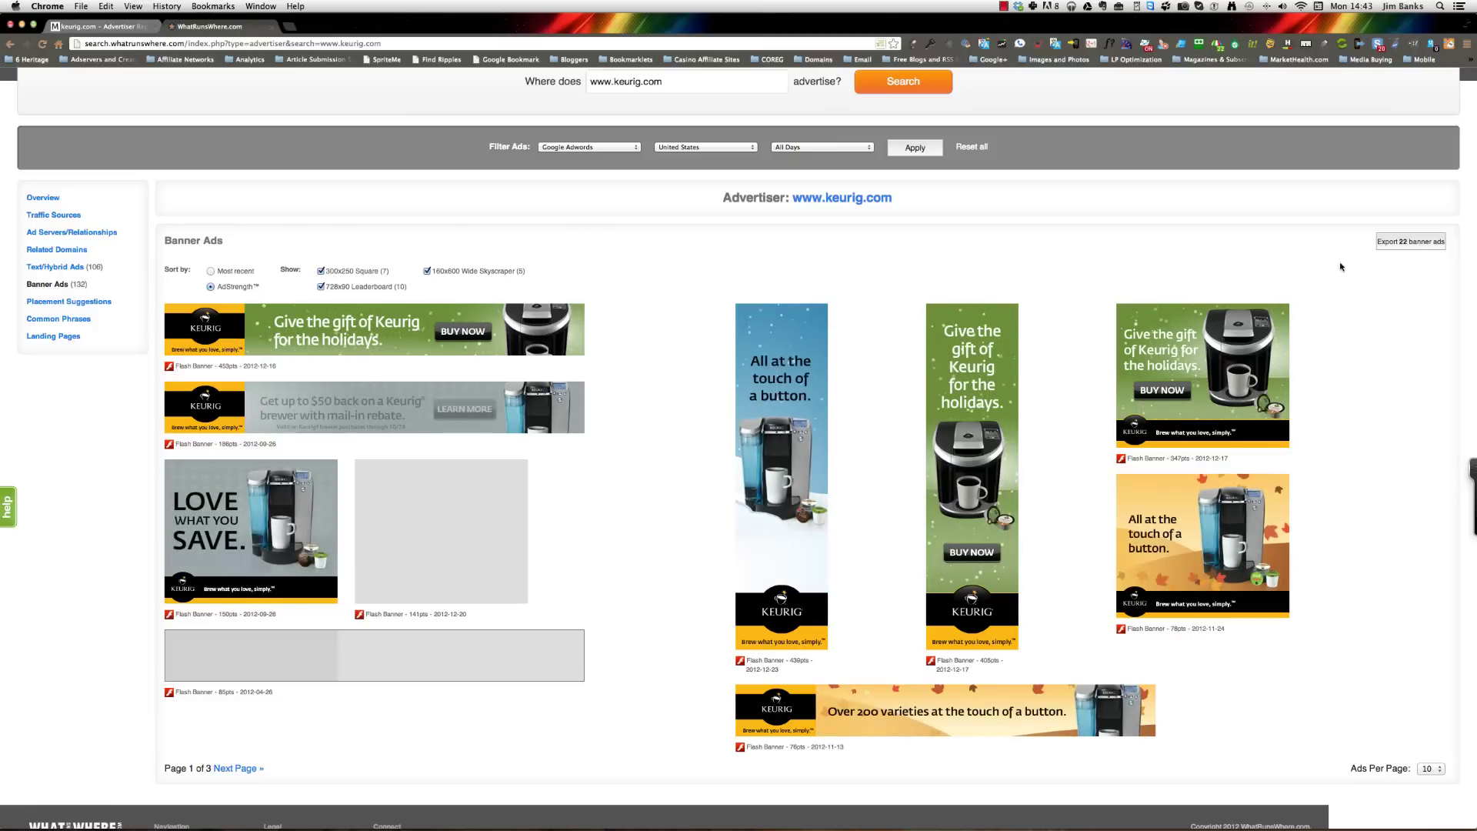
{"action": "left_click", "coordinate": [120, 30]}
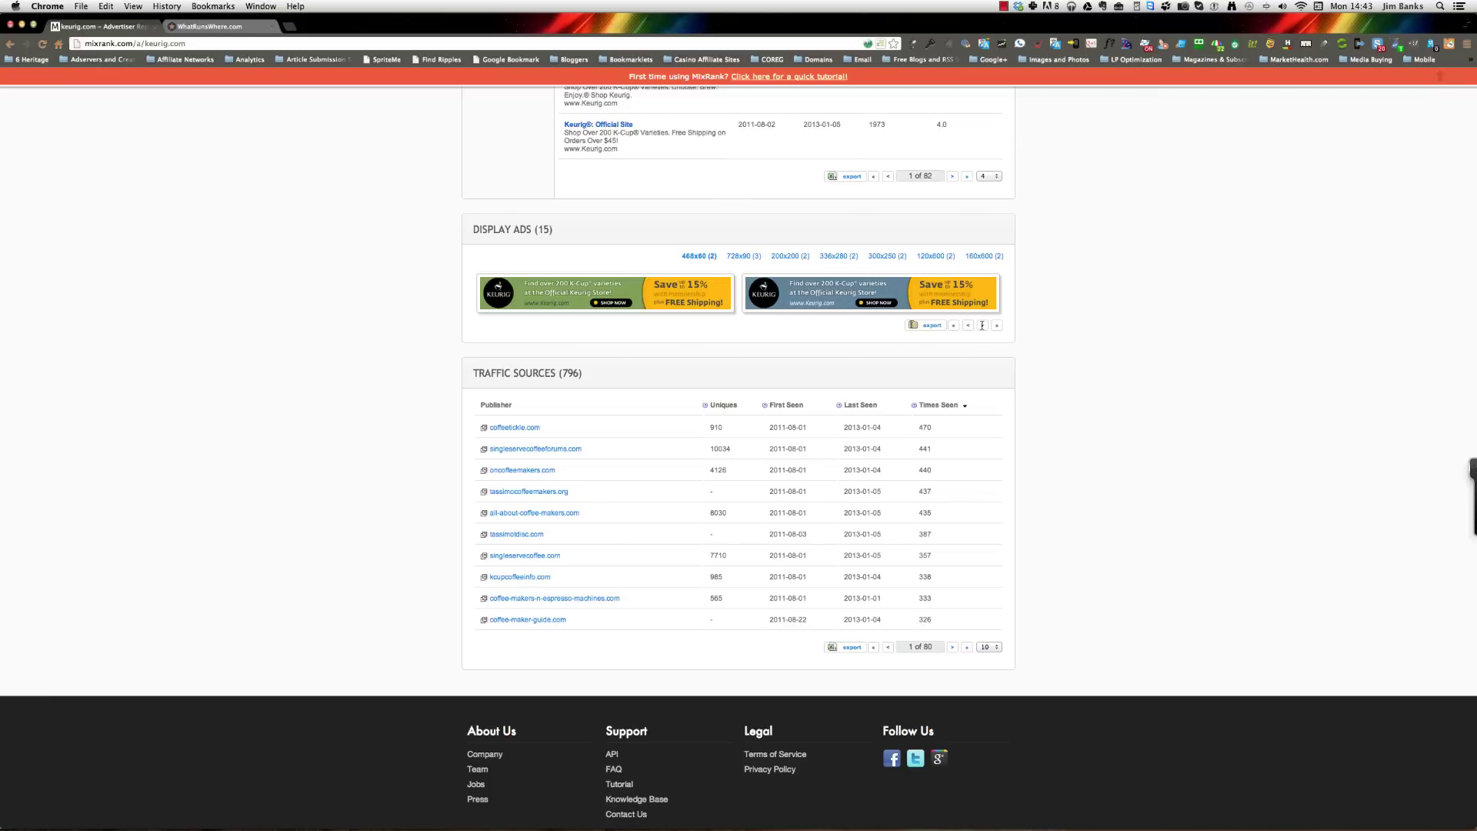
{"action": "left_click", "coordinate": [740, 257]}
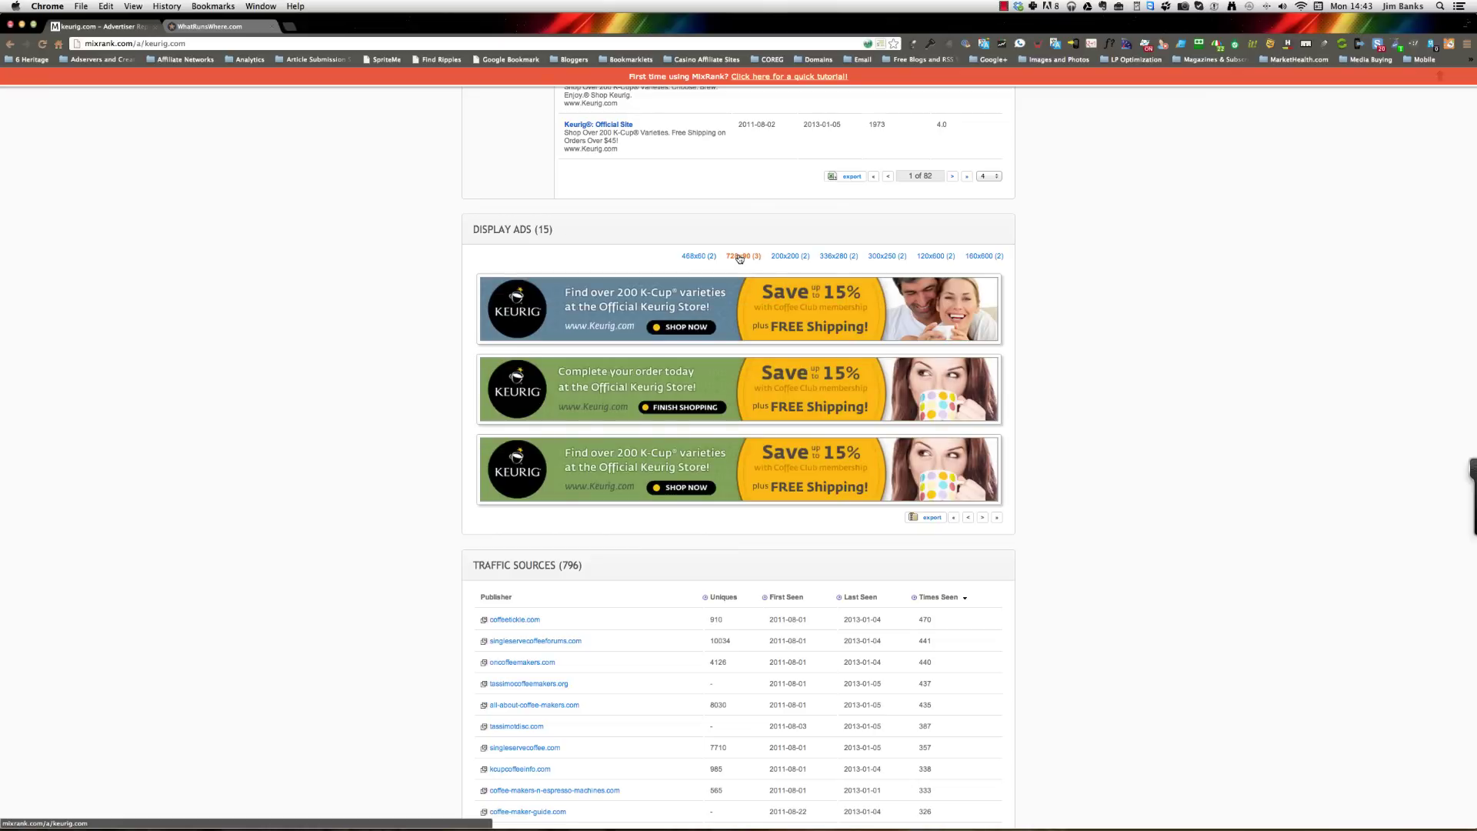
{"action": "left_click", "coordinate": [784, 261]}
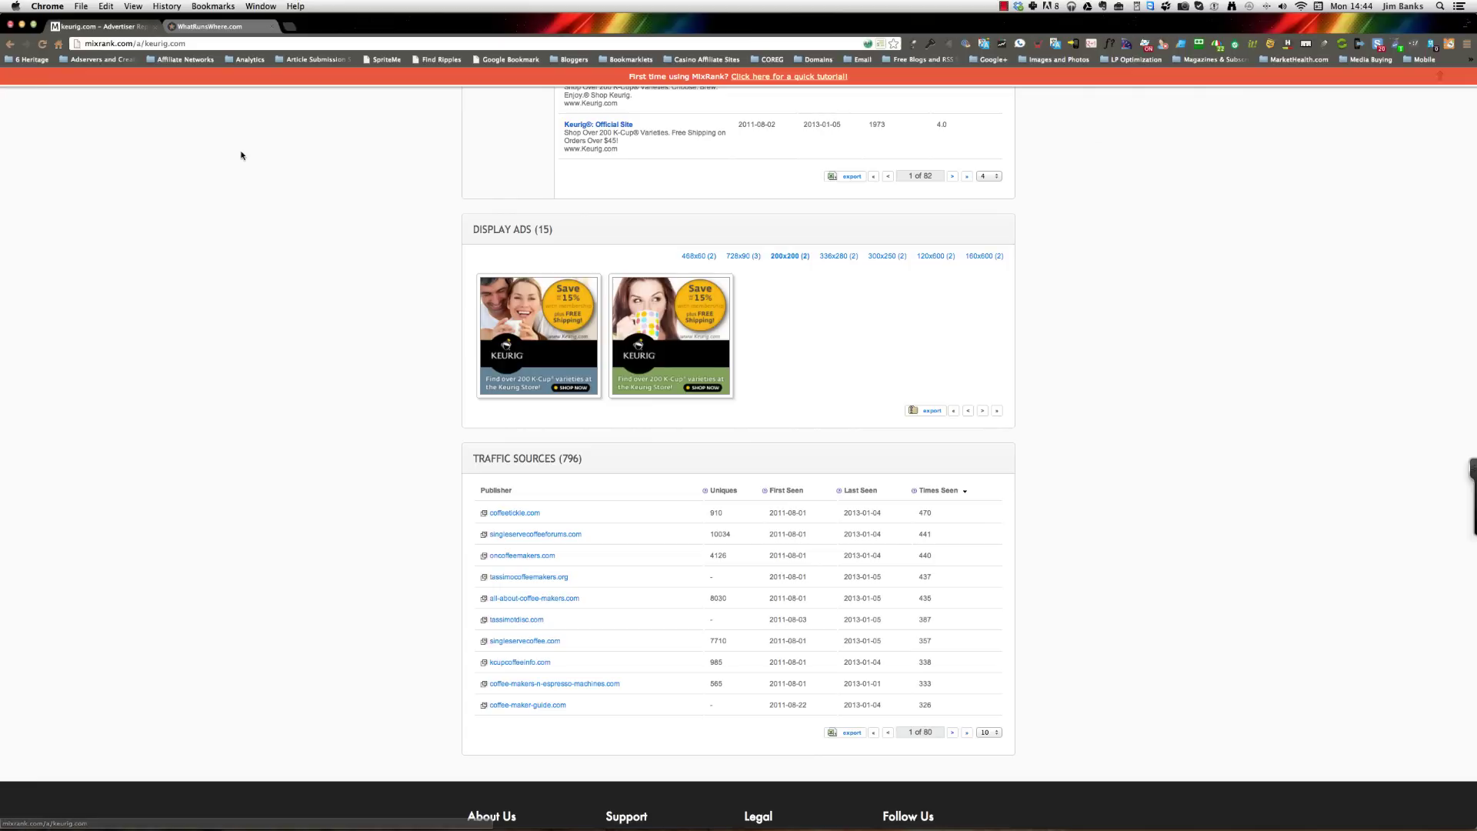
Switch to Excel and sort the WhatRunsWhere traffic sources CSV alphabetically by Publisher.
{"action": "mouse_move", "coordinate": [892, 827]}
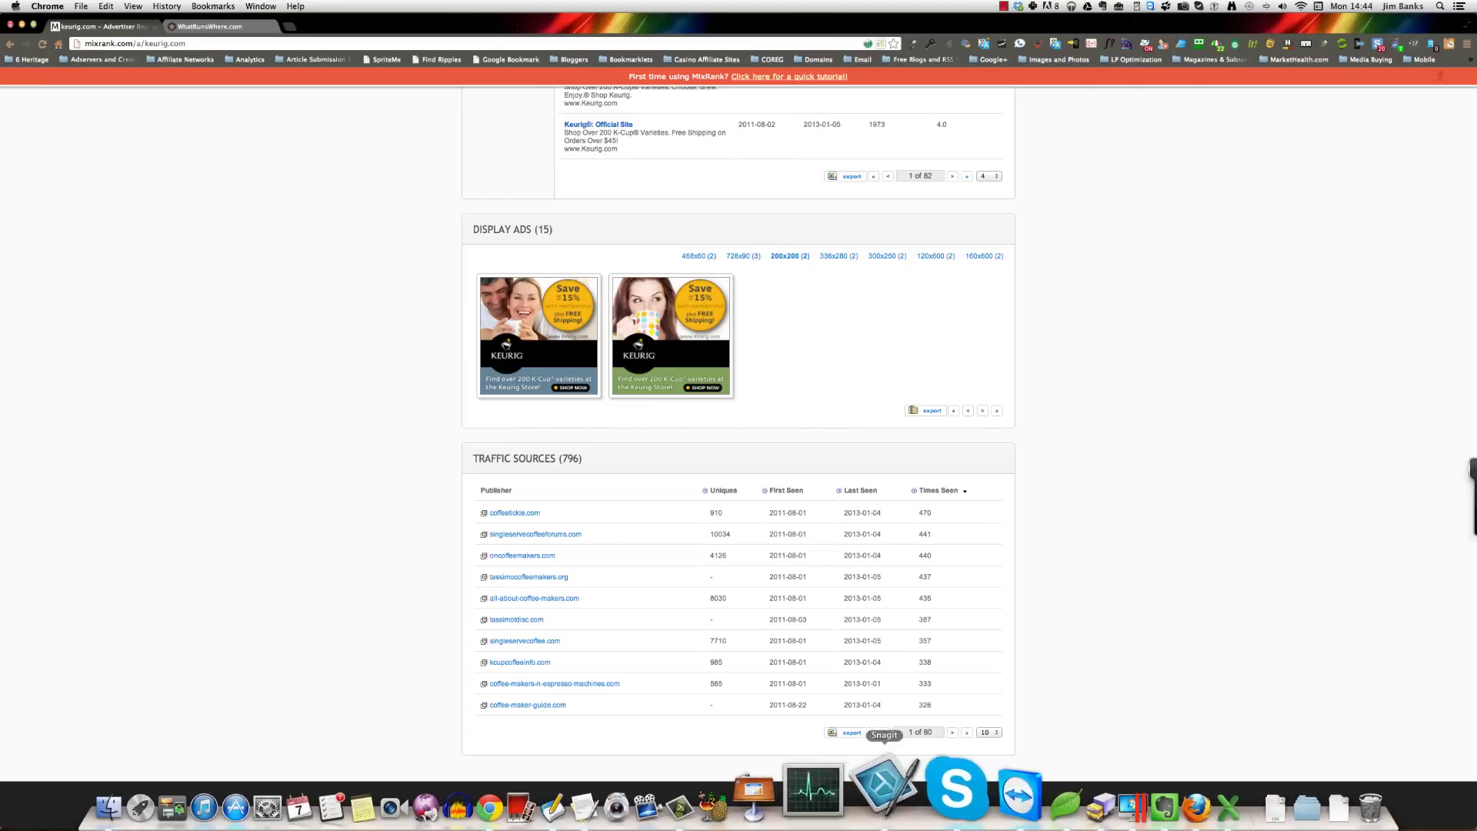
{"action": "left_click", "coordinate": [1144, 792]}
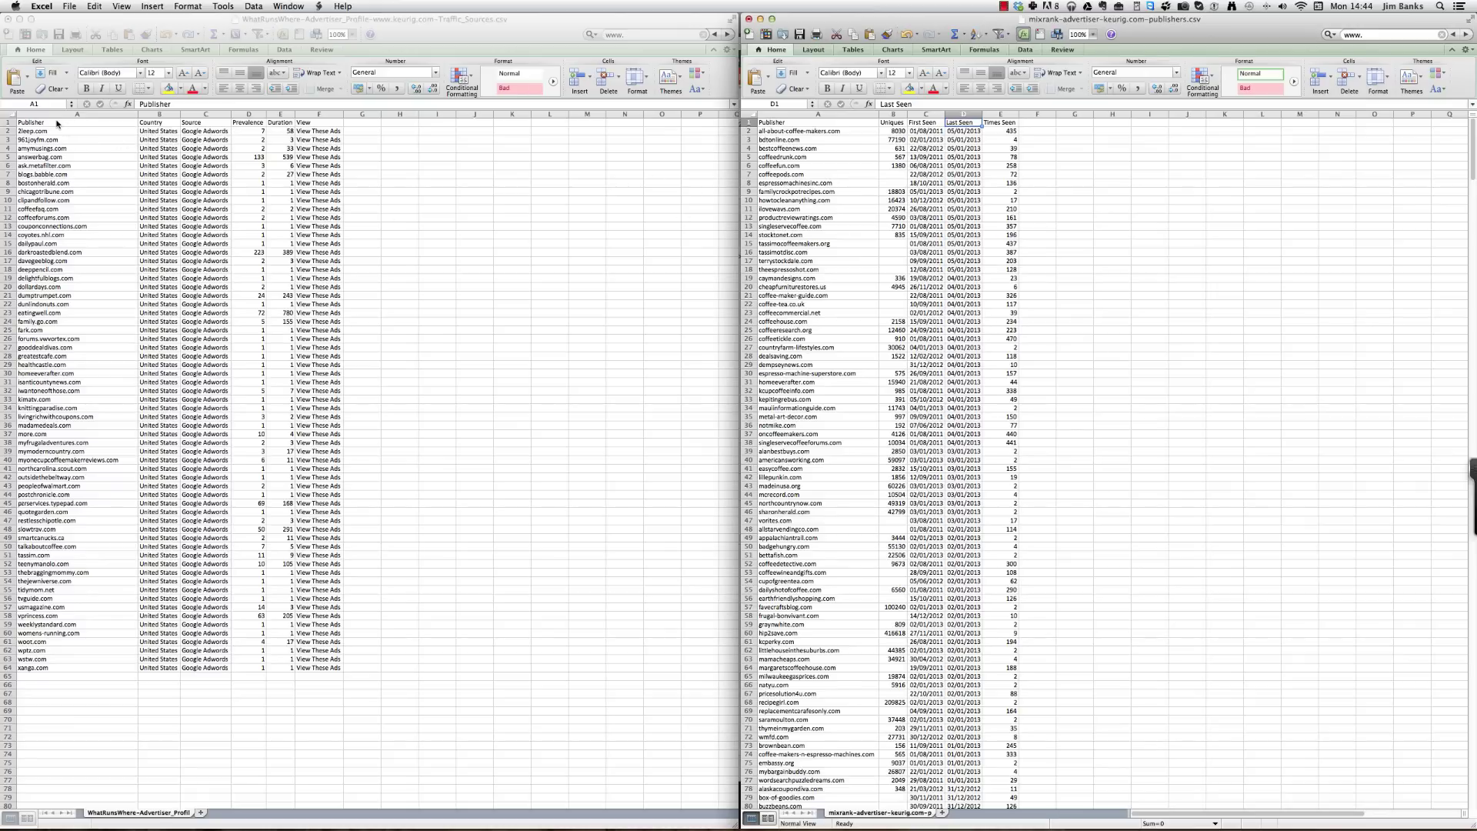
{"action": "left_click", "coordinate": [52, 123]}
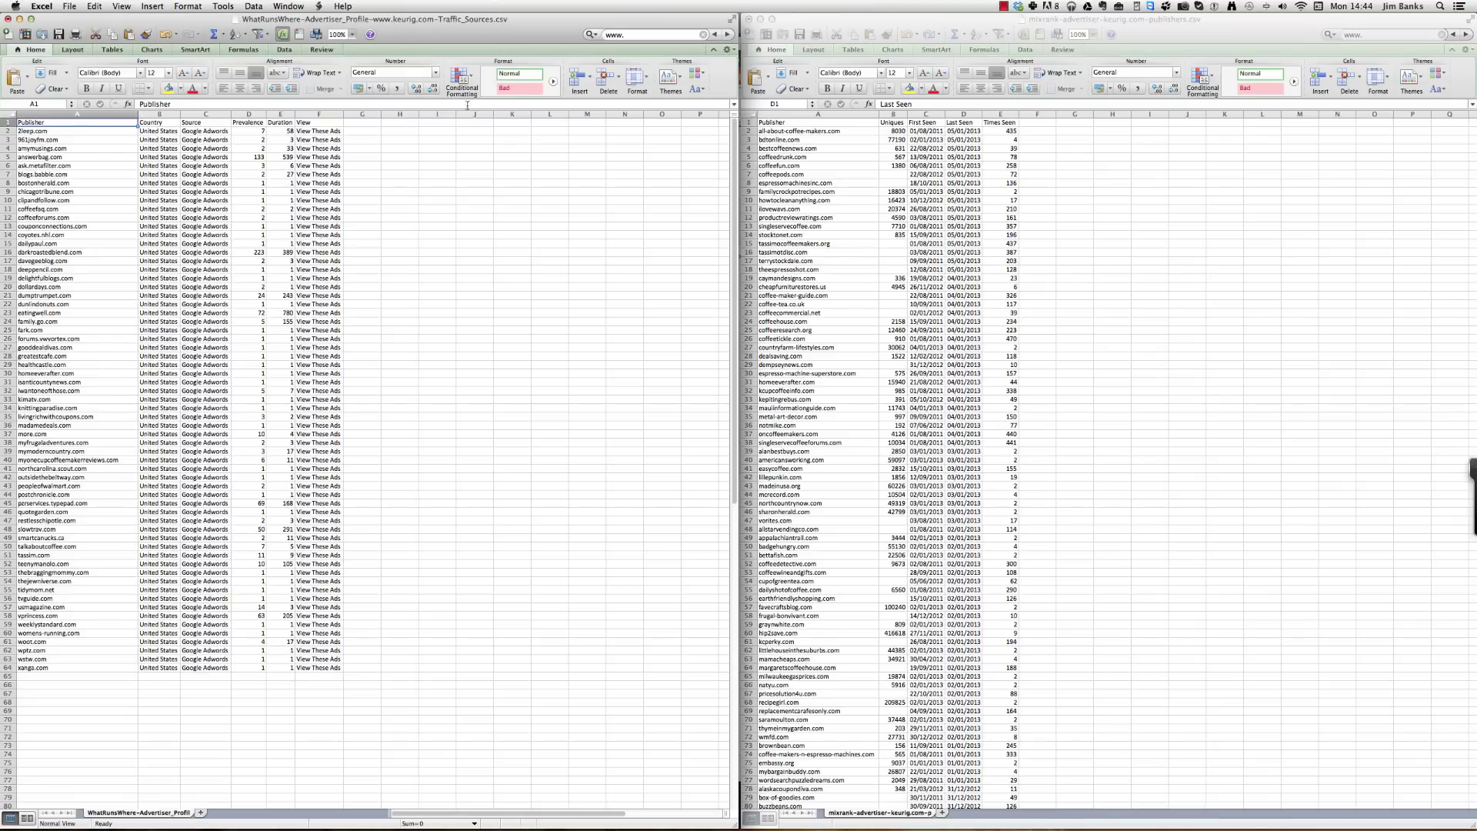
{"action": "left_click", "coordinate": [237, 35]}
Sort the MixRank keurig.com publishers CSV alphabetically by the Publisher column.
{"action": "left_click", "coordinate": [781, 124]}
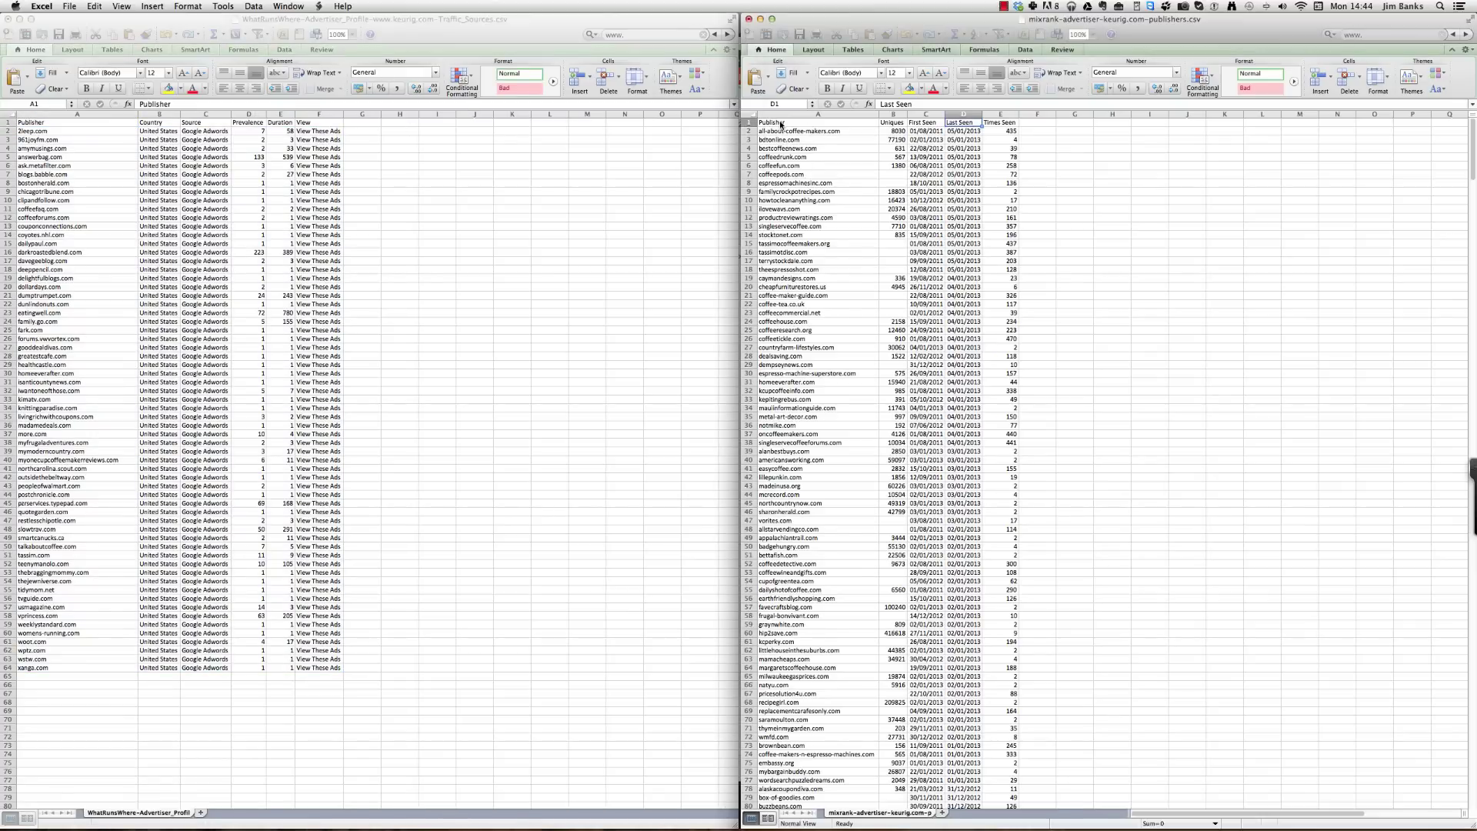
{"action": "left_click", "coordinate": [781, 124]}
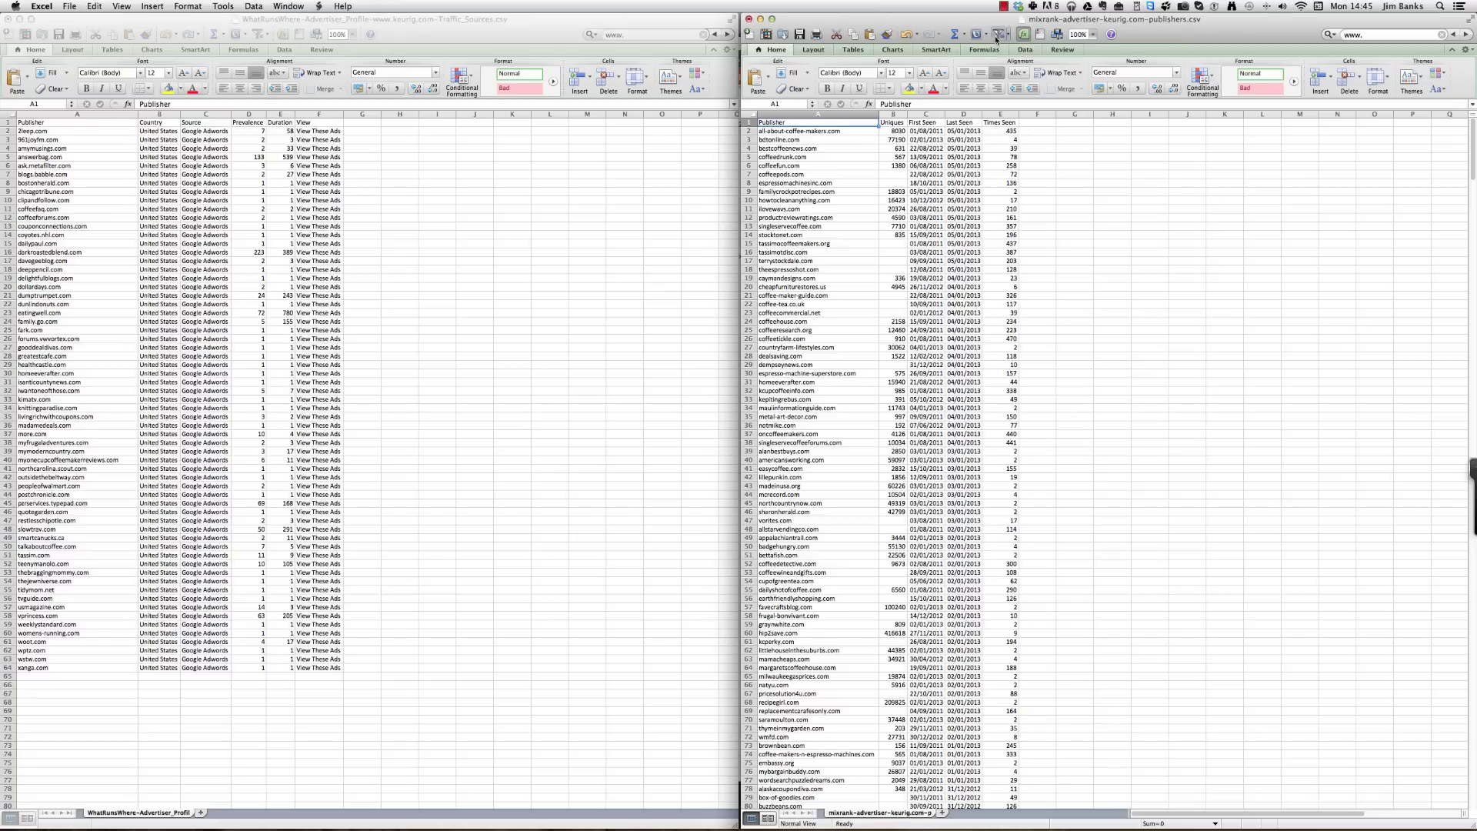
{"action": "left_click", "coordinate": [977, 35]}
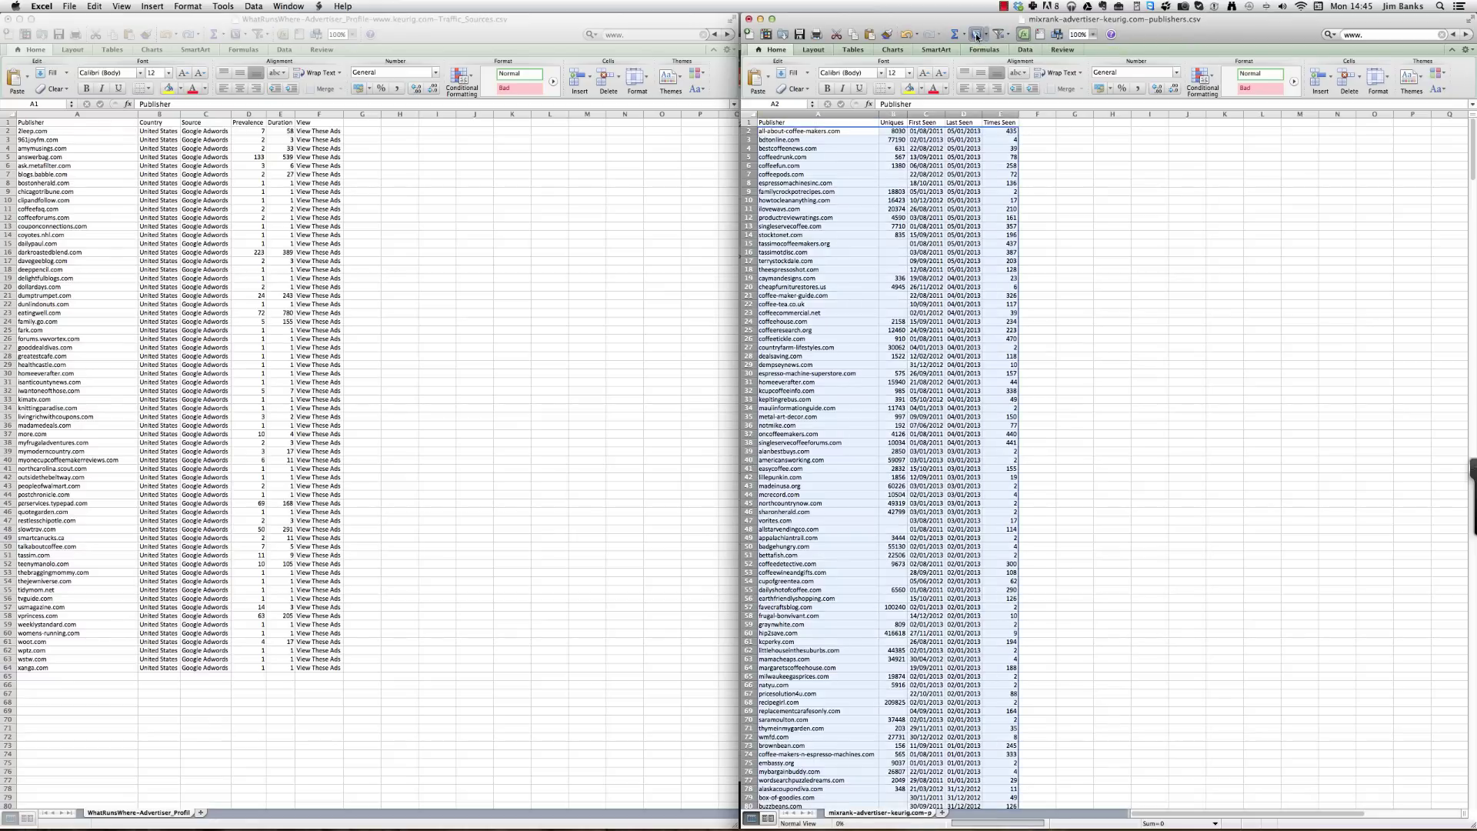
{"action": "left_click", "coordinate": [975, 34]}
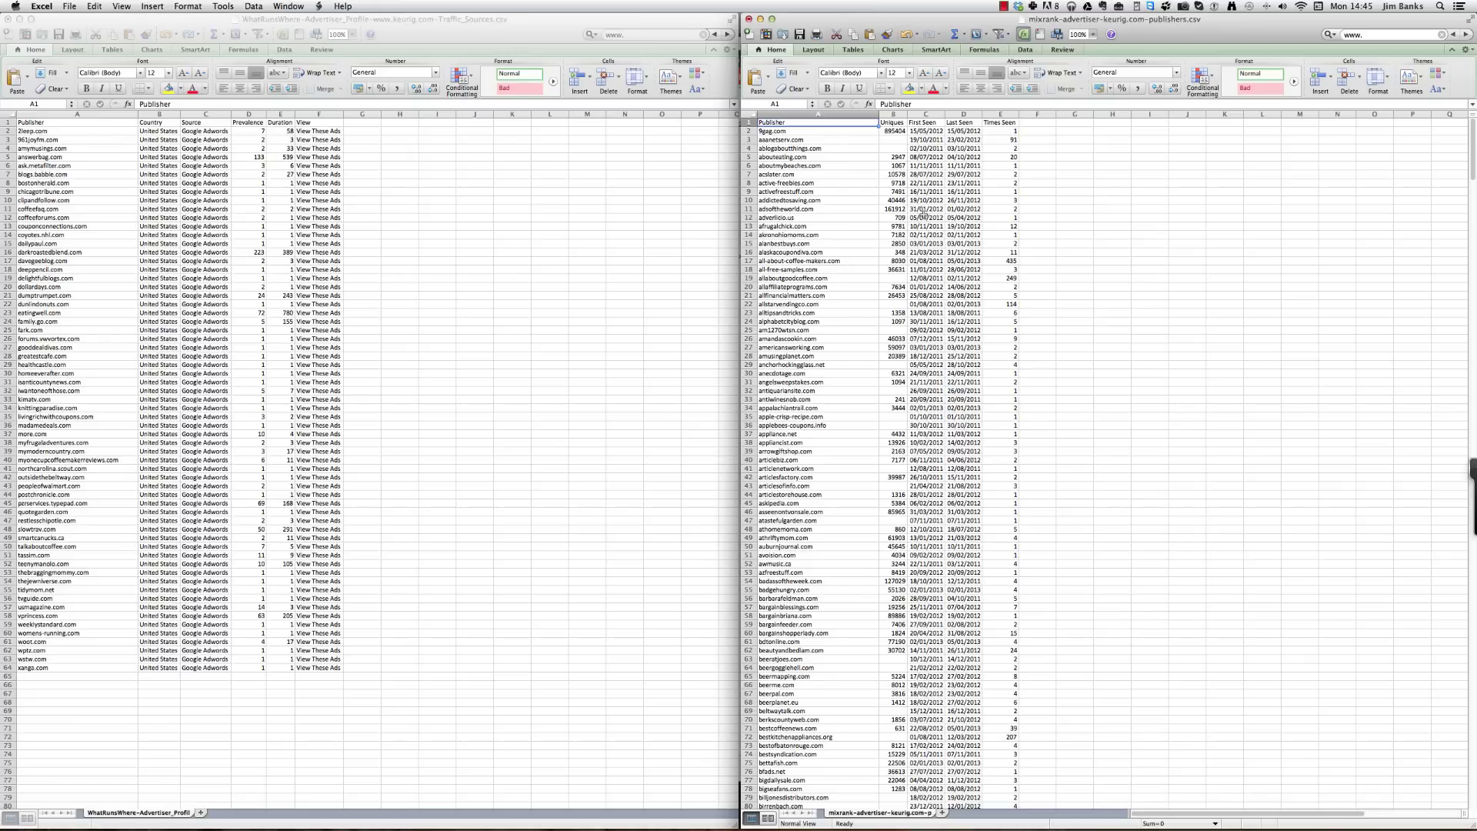
{"action": "left_click", "coordinate": [1004, 7]}
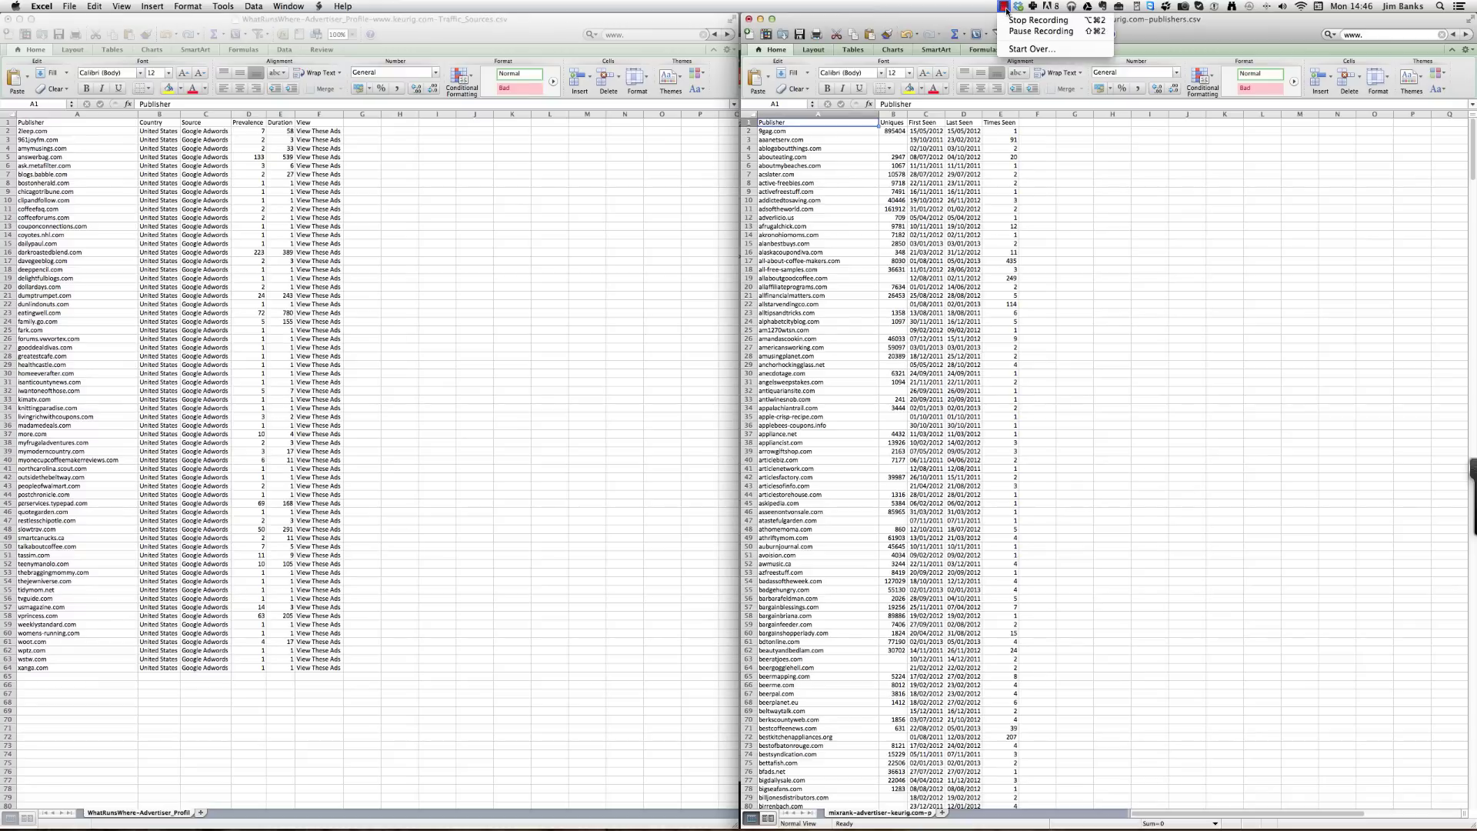